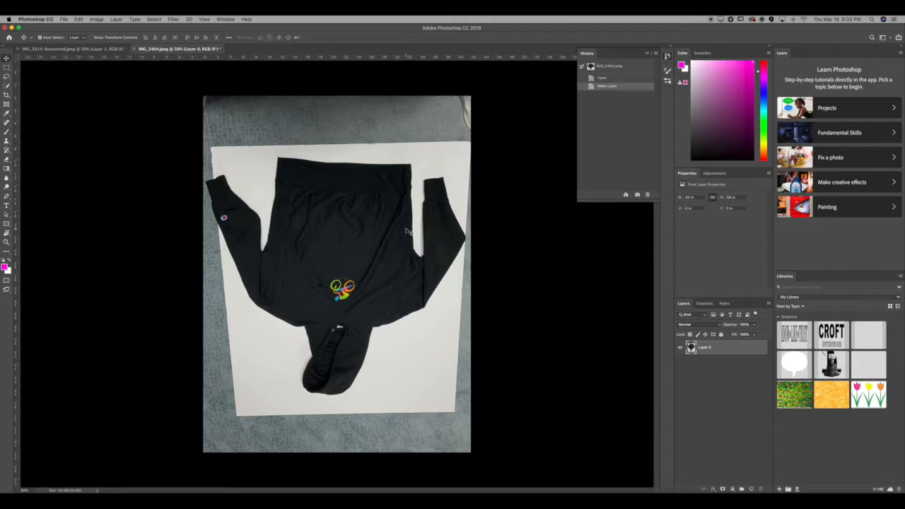
# Rotate the hoodie photo layer 180° with Free Transform so the hood points up
pyautogui.hotkey('ctrl', 't')
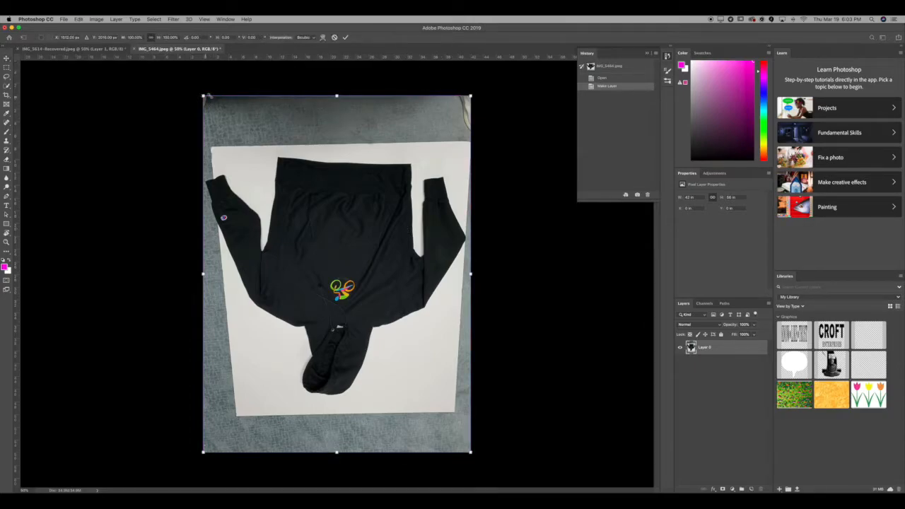
pyautogui.moveTo(475, 93); pyautogui.dragTo(266, 391)
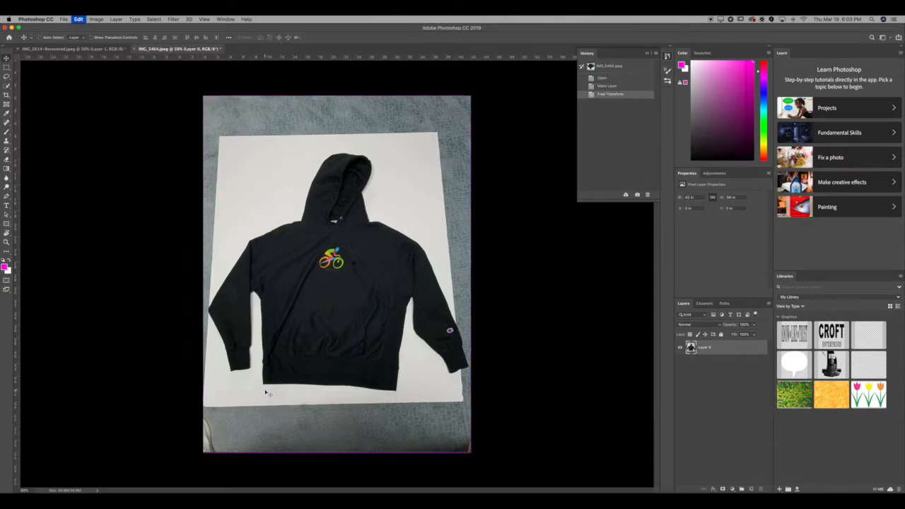
pyautogui.press('Return')
# Rotate the whole image canvas 180° so the hoodie stands upright
pyautogui.click(90, 19)
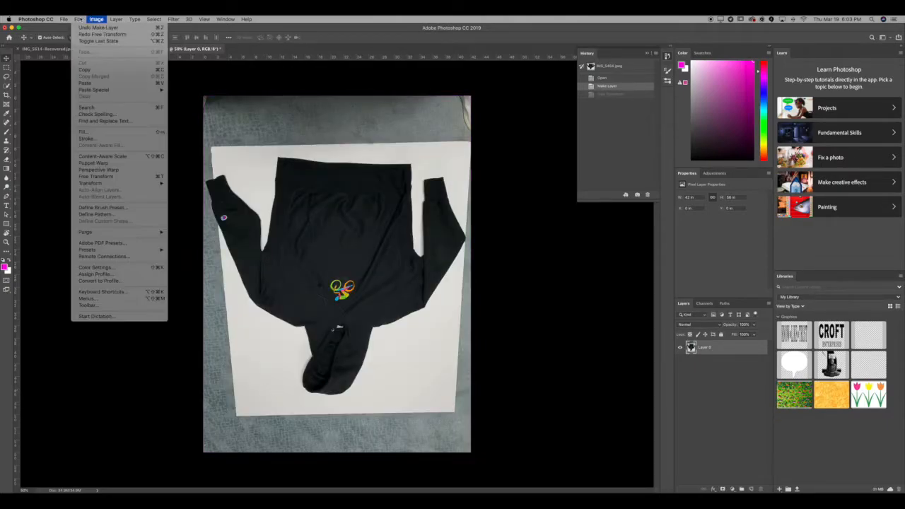
pyautogui.moveTo(131, 89)
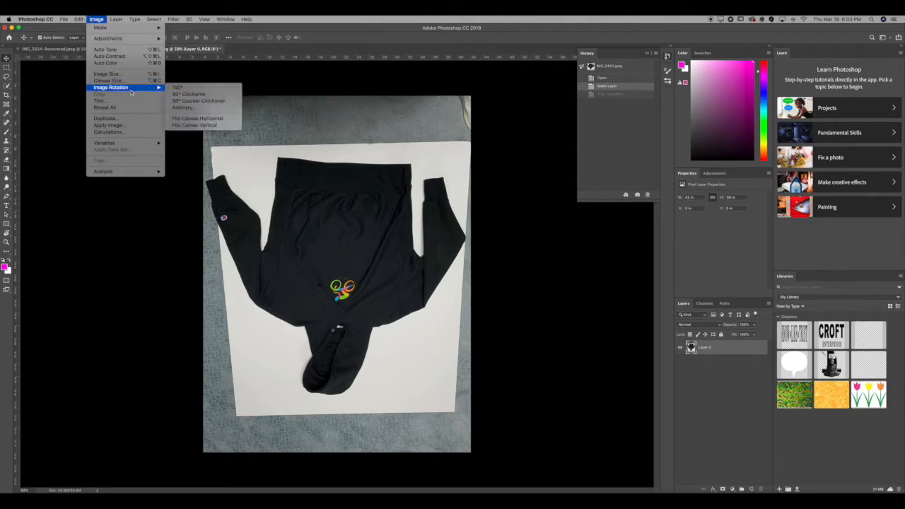
pyautogui.click(192, 89)
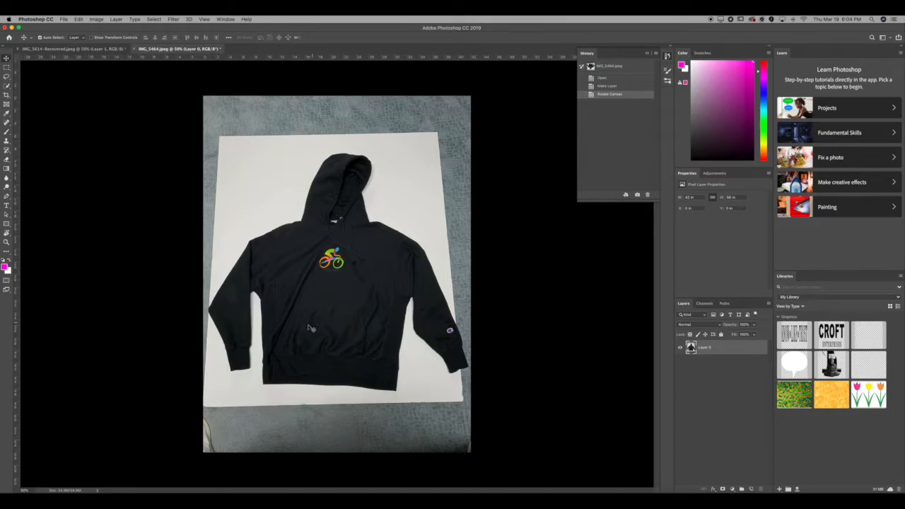
# Select the hoodie with the Quick Selection tool, invert the selection and delete the background, leaving nothing selected
pyautogui.click(7, 86)
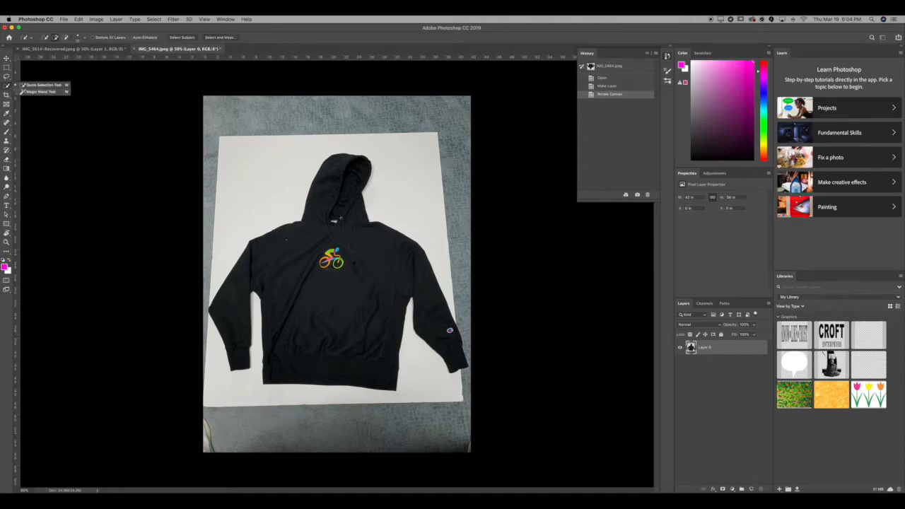
pyautogui.moveTo(329, 281)
pyautogui.mouseDown()
pyautogui.moveTo(312, 262)
pyautogui.moveTo(334, 253)
pyautogui.mouseUp()
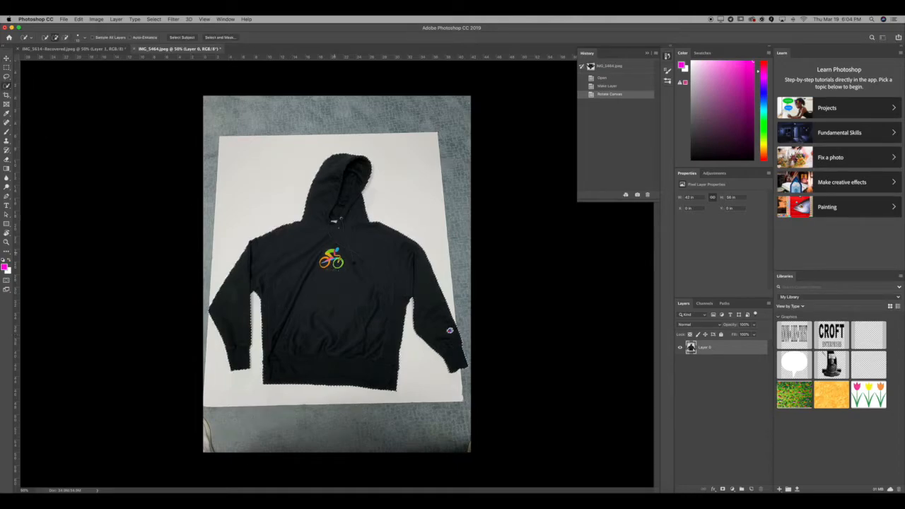
pyautogui.click(154, 19)
pyautogui.click(160, 47)
pyautogui.press('Delete')
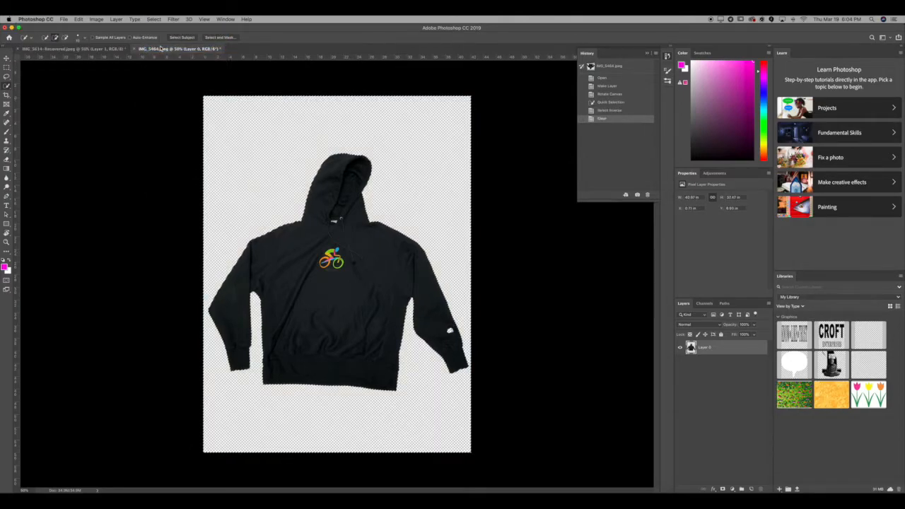
pyautogui.press('super+d')
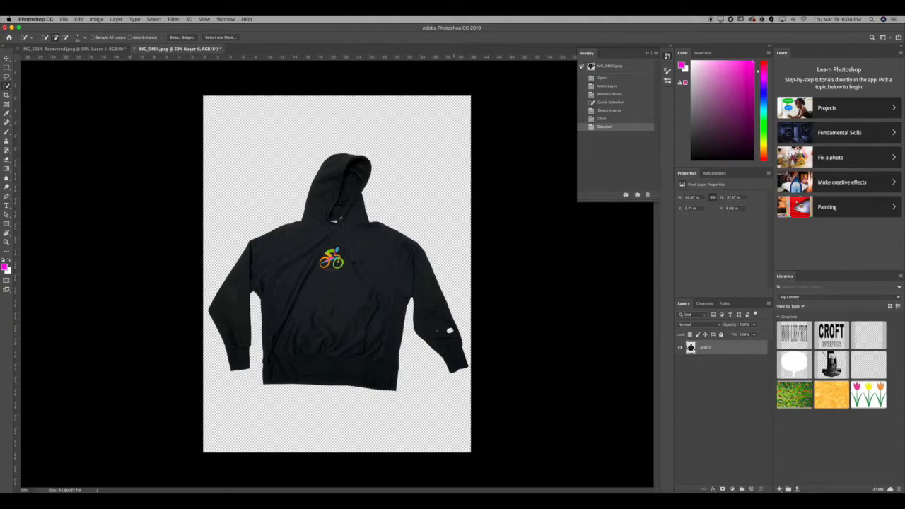
# Undo the background deletion and clear the restored selection
pyautogui.press('super+z')
pyautogui.press('super+z')
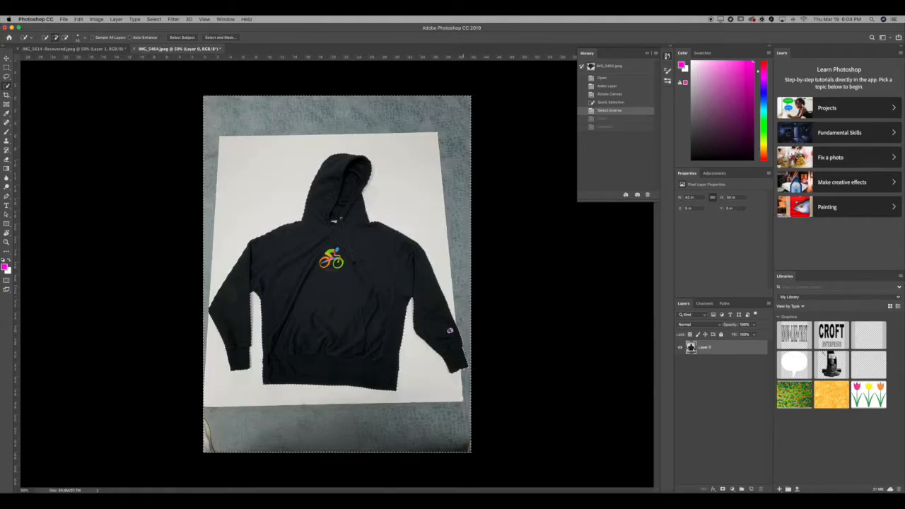
pyautogui.press('super+d')
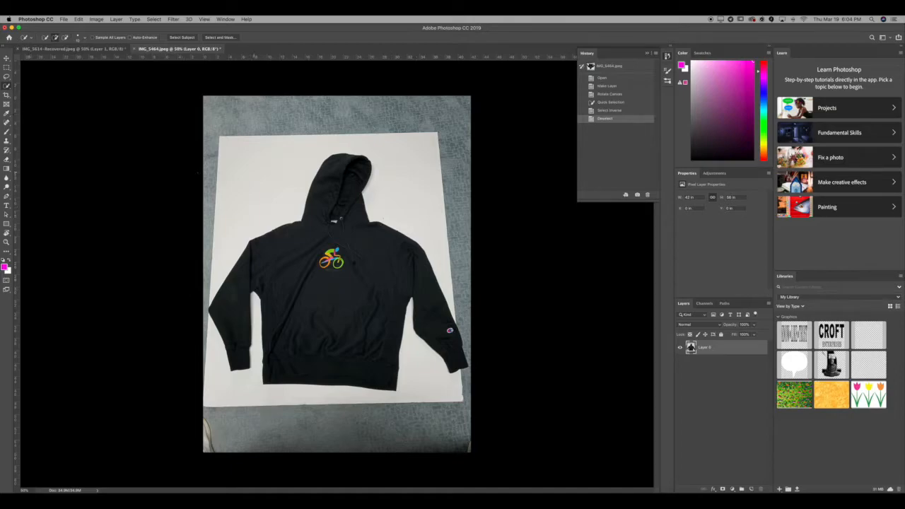
# Quick-select the white board around the hoodie, including the gap beside the sleeve, delete it and deselect
pyautogui.moveTo(267, 175); pyautogui.dragTo(412, 161)
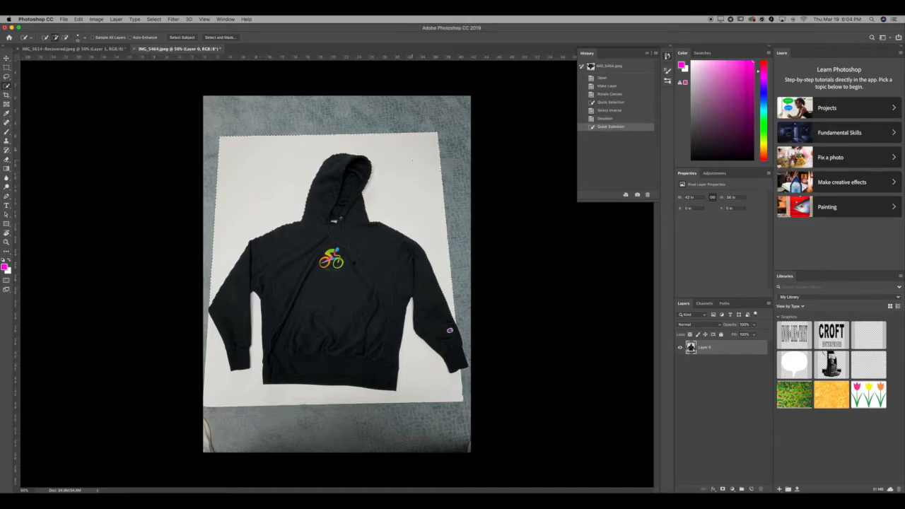
pyautogui.click(416, 309)
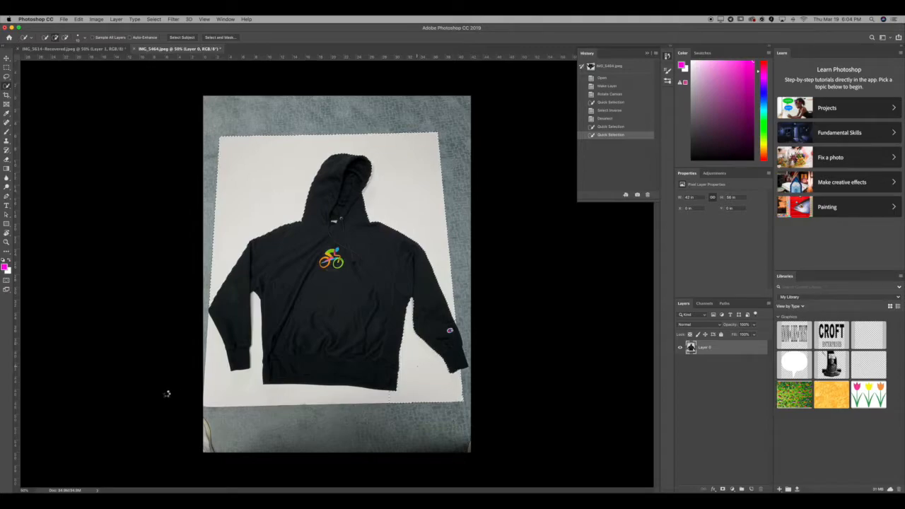
pyautogui.moveTo(168, 394); pyautogui.dragTo(232, 400)
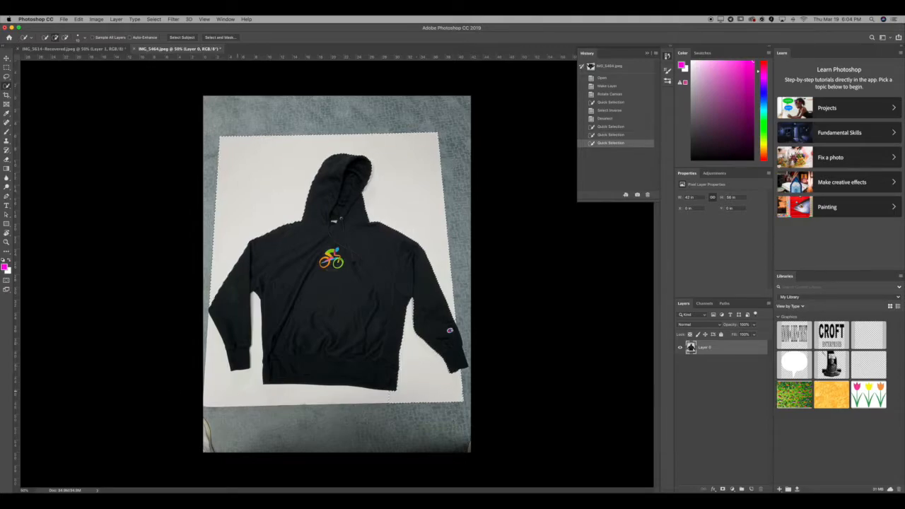
pyautogui.click(233, 402)
pyautogui.press('Delete')
pyautogui.hotkey('ctrl', 'd')
# Erase the grey carpet around the hoodie with an enlarged Eraser brush, keeping clear of the sleeves
pyautogui.press('e')
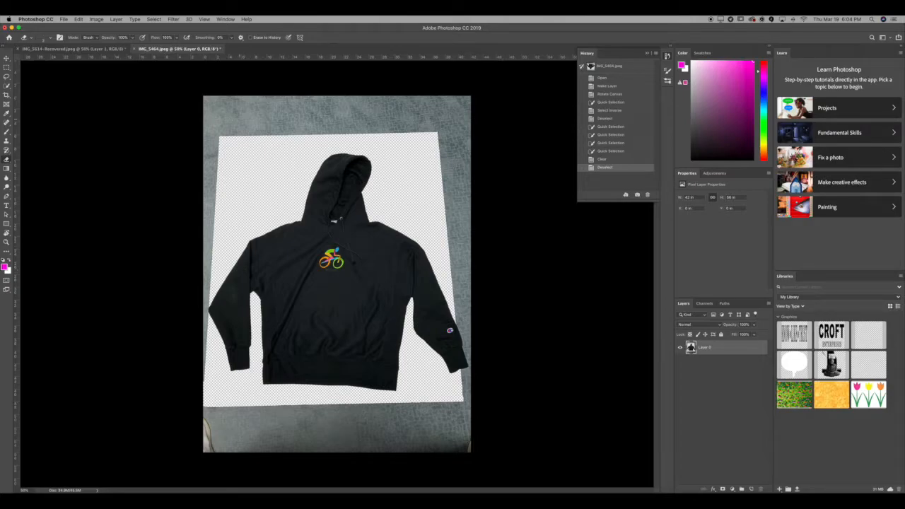
pyautogui.press(']')
pyautogui.press(']')
pyautogui.press(']')
pyautogui.press(']')
pyautogui.press(']')
pyautogui.press(']')
pyautogui.press(']')
pyautogui.press(']')
pyautogui.moveTo(200, 108)
pyautogui.mouseDown()
pyautogui.moveTo(486, 112)
pyautogui.moveTo(170, 105)
pyautogui.moveTo(472, 101)
pyautogui.mouseUp()
pyautogui.moveTo(336, 133)
pyautogui.mouseDown()
pyautogui.moveTo(535, 136)
pyautogui.moveTo(524, 136)
pyautogui.mouseUp()
pyautogui.moveTo(440, 121); pyautogui.dragTo(186, 121)
pyautogui.moveTo(336, 131)
pyautogui.mouseDown()
pyautogui.moveTo(64, 157)
pyautogui.moveTo(268, 128)
pyautogui.moveTo(116, 142)
pyautogui.moveTo(213, 145)
pyautogui.moveTo(200, 206)
pyautogui.moveTo(205, 256)
pyautogui.mouseUp()
pyautogui.moveTo(215, 224); pyautogui.dragTo(220, 182)
pyautogui.moveTo(211, 251)
pyautogui.mouseDown()
pyautogui.moveTo(193, 310)
pyautogui.moveTo(203, 412)
pyautogui.moveTo(197, 466)
pyautogui.moveTo(195, 424)
pyautogui.moveTo(275, 407)
pyautogui.moveTo(438, 411)
pyautogui.moveTo(487, 403)
pyautogui.moveTo(469, 450)
pyautogui.moveTo(283, 453)
pyautogui.moveTo(193, 441)
pyautogui.moveTo(229, 427)
pyautogui.moveTo(464, 427)
pyautogui.moveTo(378, 438)
pyautogui.moveTo(194, 433)
pyautogui.mouseUp()
pyautogui.moveTo(445, 152)
pyautogui.mouseDown()
pyautogui.moveTo(527, 146)
pyautogui.moveTo(452, 161)
pyautogui.moveTo(495, 174)
pyautogui.moveTo(485, 162)
pyautogui.moveTo(488, 201)
pyautogui.mouseUp()
pyautogui.moveTo(441, 186)
pyautogui.mouseDown()
pyautogui.moveTo(511, 237)
pyautogui.moveTo(445, 214)
pyautogui.moveTo(535, 282)
pyautogui.mouseUp()
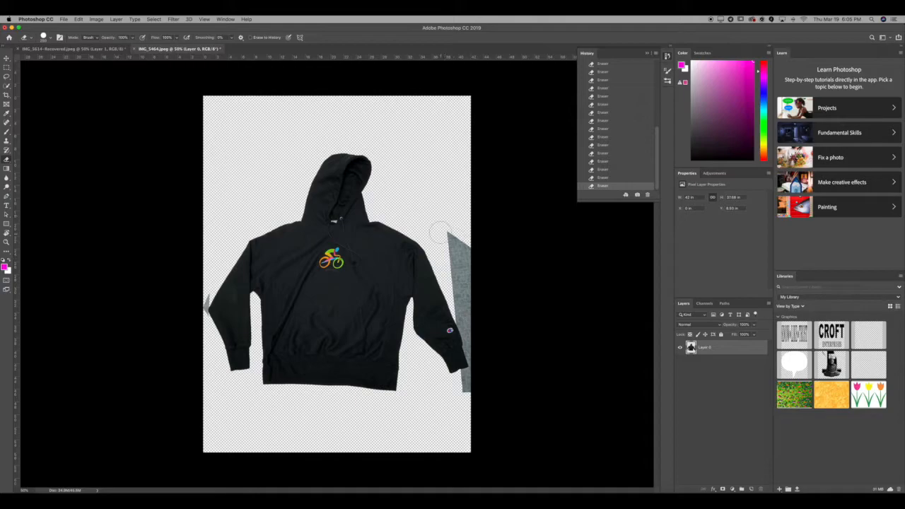
pyautogui.moveTo(441, 233); pyautogui.dragTo(521, 313)
pyautogui.moveTo(448, 255); pyautogui.dragTo(489, 330)
pyautogui.moveTo(449, 381); pyautogui.dragTo(514, 386)
# Erase the carpet remnants along the outer edge and cuff of the sleeve with the Champion logo
pyautogui.moveTo(455, 274)
pyautogui.mouseDown()
pyautogui.moveTo(476, 378)
pyautogui.moveTo(531, 372)
pyautogui.moveTo(248, 424)
pyautogui.mouseUp()
pyautogui.press('super+plus')
pyautogui.press('super+plus')
pyautogui.press('super+plus')
pyautogui.press('super+plus')
pyautogui.moveTo(630, 262); pyautogui.dragTo(360, 259)
pyautogui.moveTo(484, 368); pyautogui.dragTo(198, 155)
pyautogui.moveTo(208, 486)
pyautogui.mouseDown()
pyautogui.moveTo(321, 267)
pyautogui.moveTo(274, 265)
pyautogui.mouseUp()
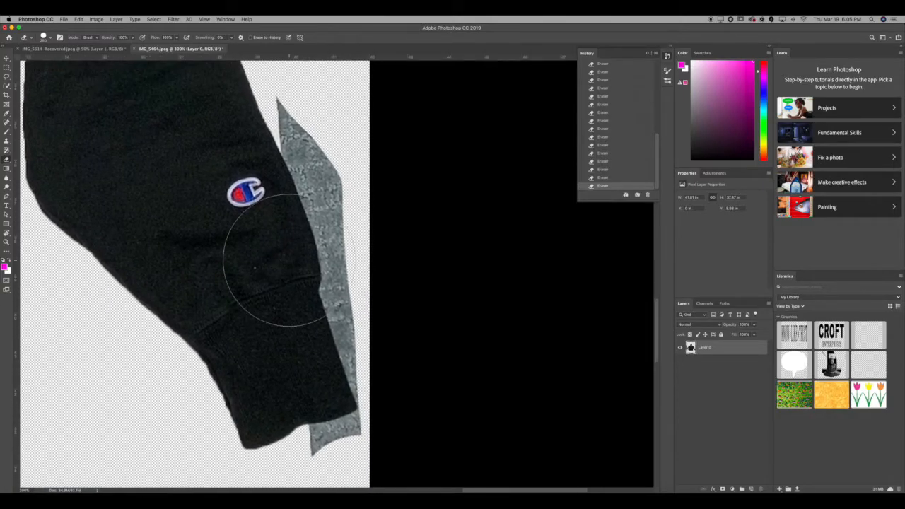
pyautogui.moveTo(282, 96)
pyautogui.mouseDown()
pyautogui.moveTo(307, 170)
pyautogui.moveTo(365, 249)
pyautogui.moveTo(302, 120)
pyautogui.moveTo(287, 123)
pyautogui.moveTo(335, 255)
pyautogui.moveTo(312, 240)
pyautogui.moveTo(347, 236)
pyautogui.moveTo(355, 263)
pyautogui.moveTo(328, 234)
pyautogui.moveTo(319, 200)
pyautogui.moveTo(350, 347)
pyautogui.moveTo(376, 392)
pyautogui.mouseUp()
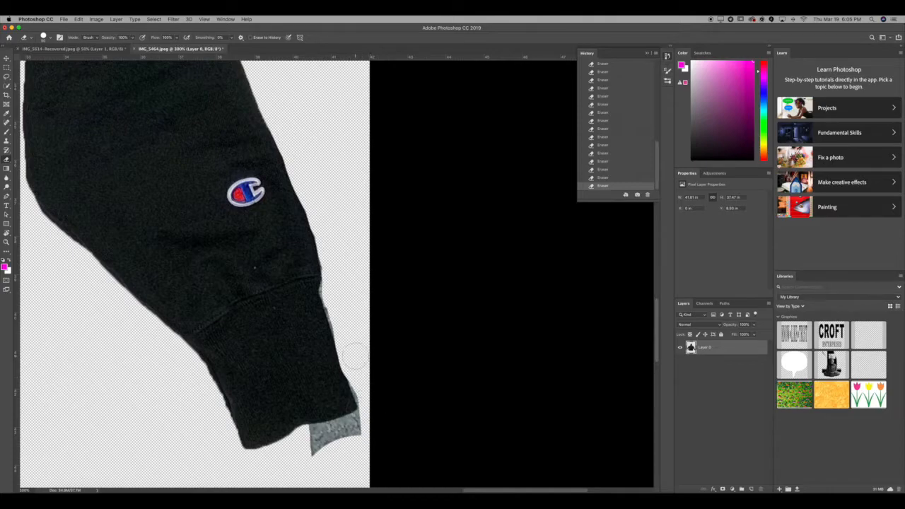
pyautogui.moveTo(356, 360)
pyautogui.mouseDown()
pyautogui.moveTo(362, 422)
pyautogui.moveTo(350, 428)
pyautogui.mouseUp()
pyautogui.moveTo(306, 447); pyautogui.dragTo(332, 435)
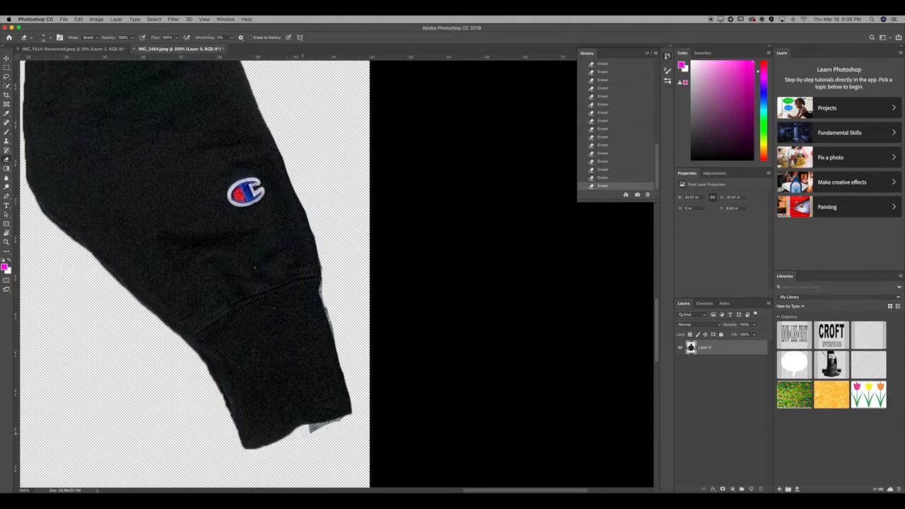
pyautogui.moveTo(340, 420); pyautogui.dragTo(313, 424)
pyautogui.moveTo(280, 440); pyautogui.dragTo(270, 446)
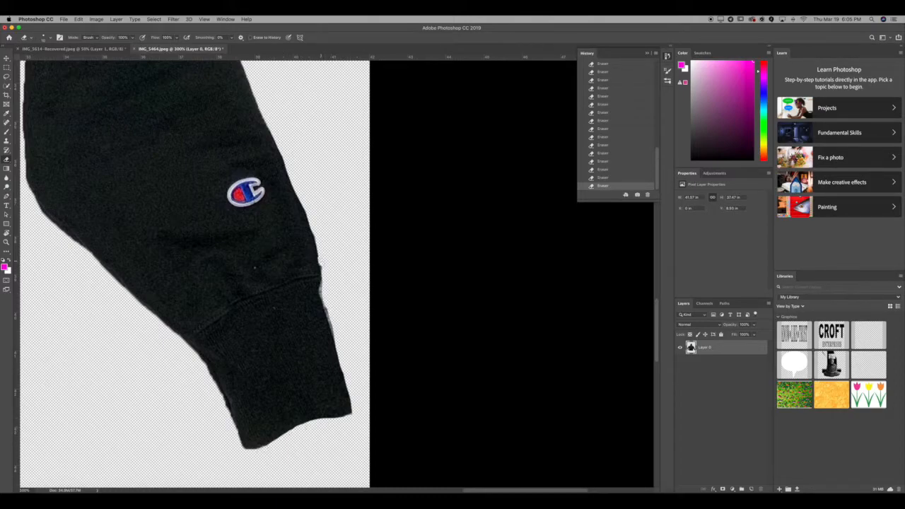
pyautogui.moveTo(321, 302); pyautogui.dragTo(327, 320)
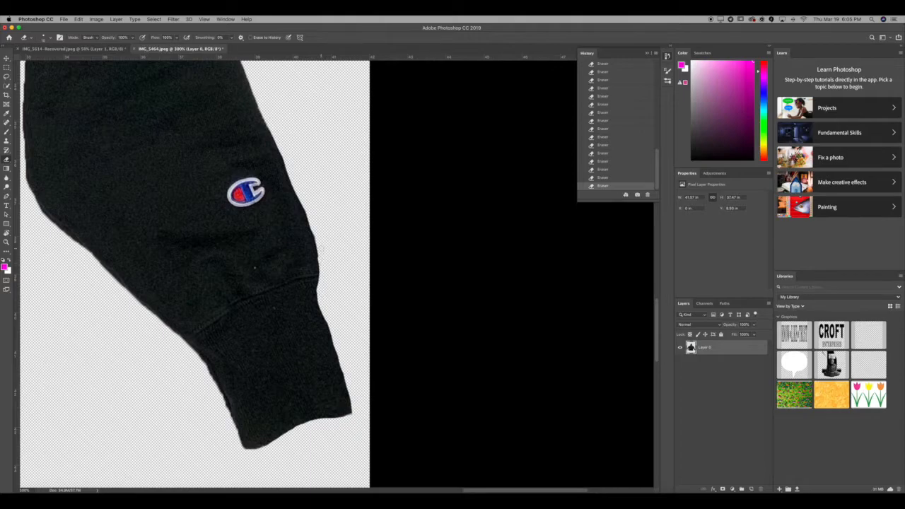
# Erase the carpet remnant at the elbow of the sleeve without the logo, following the sleeve's edge
pyautogui.press('super+minus')
pyautogui.press('super+minus')
pyautogui.press('super+minus')
pyautogui.press('super+minus')
pyautogui.press('super+minus')
pyautogui.press('super+minus')
pyautogui.press('super+minus')
pyautogui.press('super+plus')
pyautogui.press('super+plus')
pyautogui.press('super+plus')
pyautogui.press('super+plus')
pyautogui.press('super+plus')
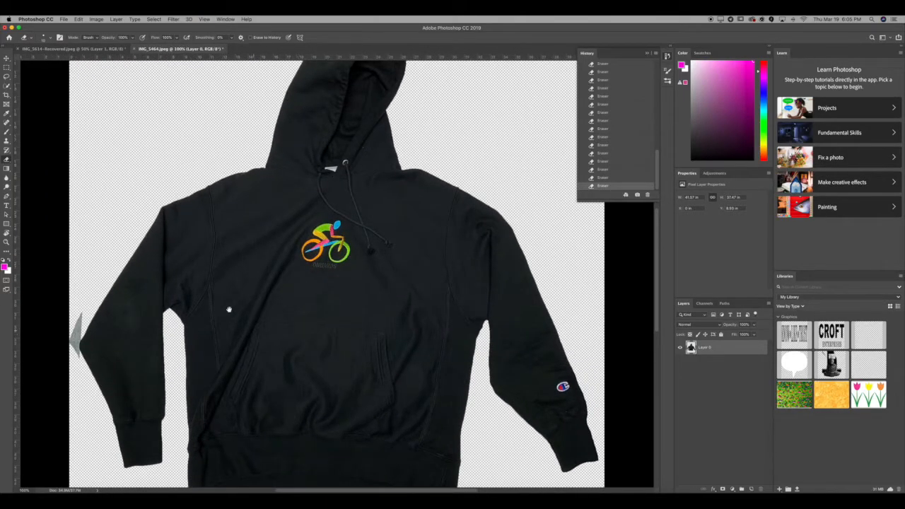
pyautogui.moveTo(235, 314); pyautogui.dragTo(450, 207)
pyautogui.press('super+plus')
pyautogui.press('super+plus')
pyautogui.press('super+plus')
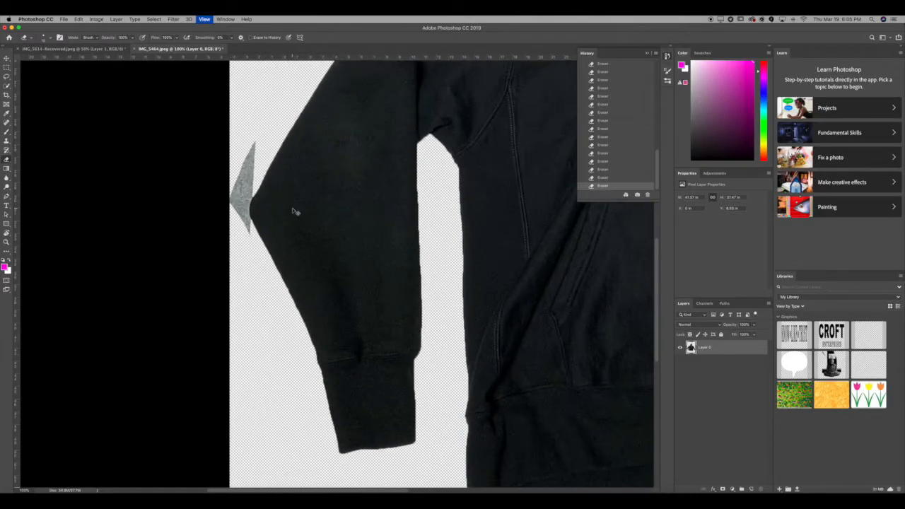
pyautogui.moveTo(221, 114)
pyautogui.mouseDown()
pyautogui.moveTo(182, 205)
pyautogui.moveTo(214, 124)
pyautogui.moveTo(198, 188)
pyautogui.moveTo(175, 224)
pyautogui.moveTo(211, 155)
pyautogui.moveTo(217, 166)
pyautogui.moveTo(176, 225)
pyautogui.mouseUp()
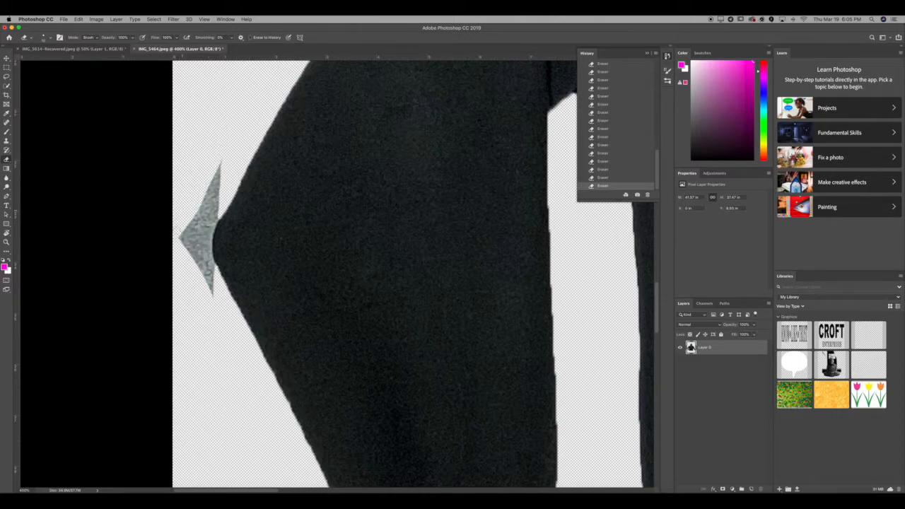
pyautogui.moveTo(219, 164)
pyautogui.mouseDown()
pyautogui.moveTo(209, 261)
pyautogui.moveTo(216, 290)
pyautogui.moveTo(188, 234)
pyautogui.mouseUp()
pyautogui.moveTo(206, 186)
pyautogui.mouseDown()
pyautogui.moveTo(192, 249)
pyautogui.moveTo(204, 206)
pyautogui.moveTo(199, 256)
pyautogui.mouseUp()
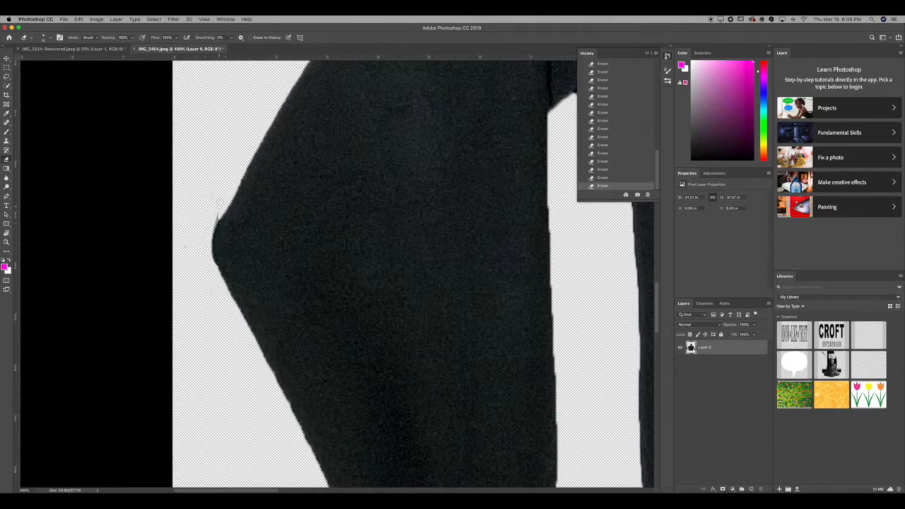
pyautogui.moveTo(214, 225); pyautogui.dragTo(222, 295)
# Add a near-black Solid Color fill layer and move it beneath the hoodie layer
pyautogui.scroll(-6, 646, 361)
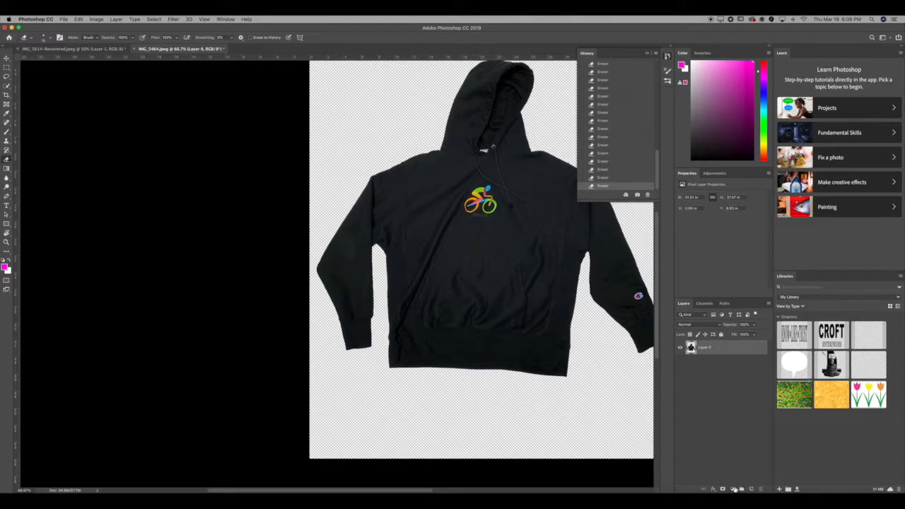
pyautogui.click(735, 489)
pyautogui.click(742, 356)
pyautogui.moveTo(583, 174); pyautogui.dragTo(552, 225)
pyautogui.click(676, 134)
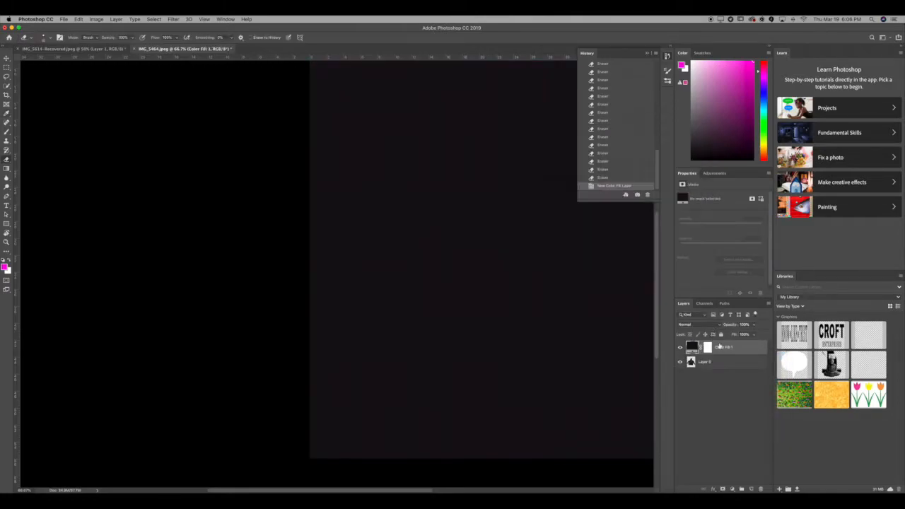
pyautogui.moveTo(719, 346); pyautogui.dragTo(717, 373)
# Try a light blue background (RGB 138, 240, 255) for the colour fill layer behind the hoodie
pyautogui.moveTo(526, 283); pyautogui.dragTo(389, 299)
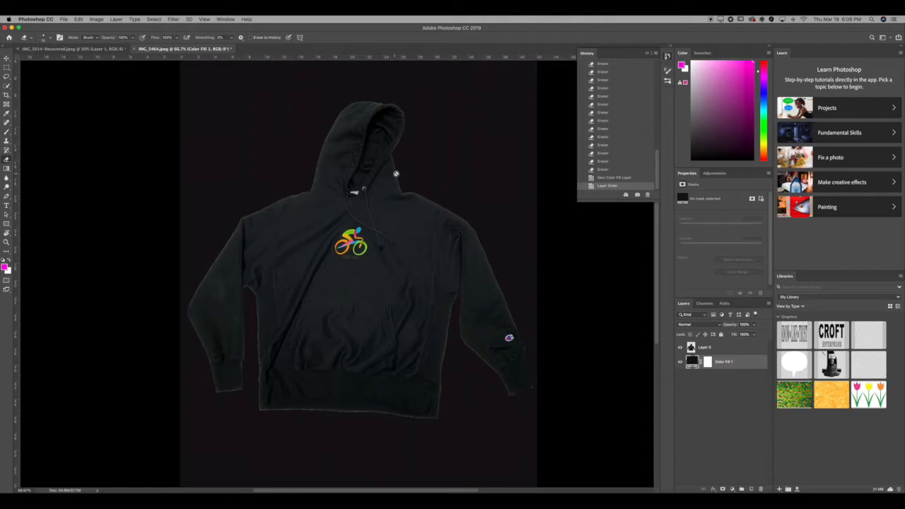
pyautogui.doubleClick(692, 362)
pyautogui.moveTo(561, 184); pyautogui.dragTo(558, 138)
pyautogui.moveTo(616, 164); pyautogui.dragTo(615, 179)
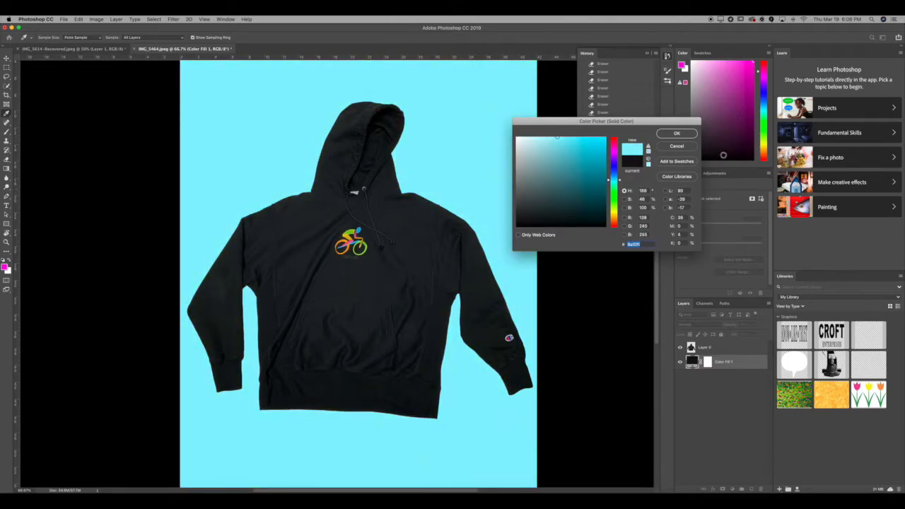
pyautogui.click(690, 147)
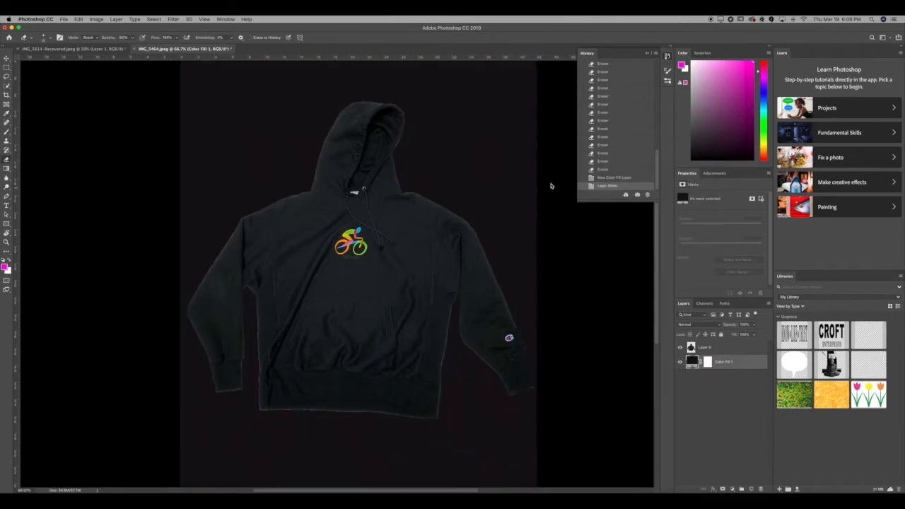
# Hide the colour fill layer and set the canvas size to 10 × 10 inches, accepting the clipping
pyautogui.click(682, 362)
pyautogui.press('super+minus')
pyautogui.press('super+minus')
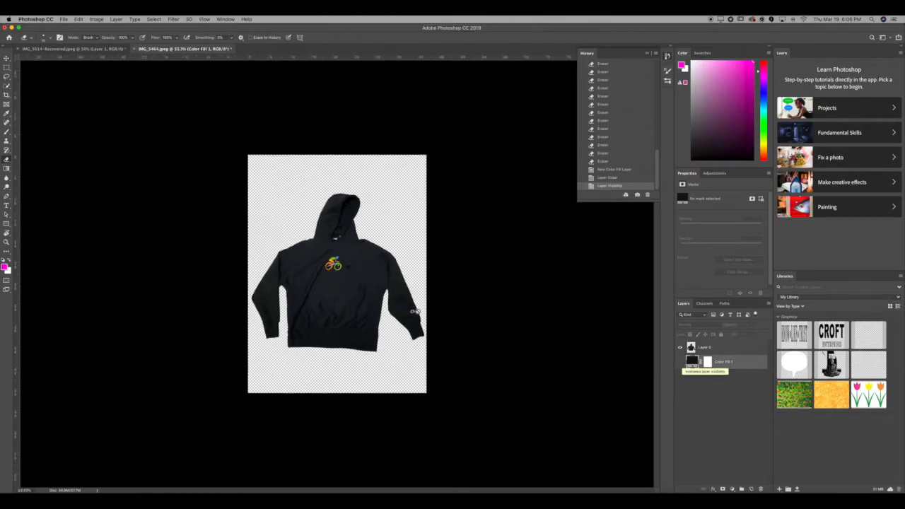
pyautogui.click(96, 19)
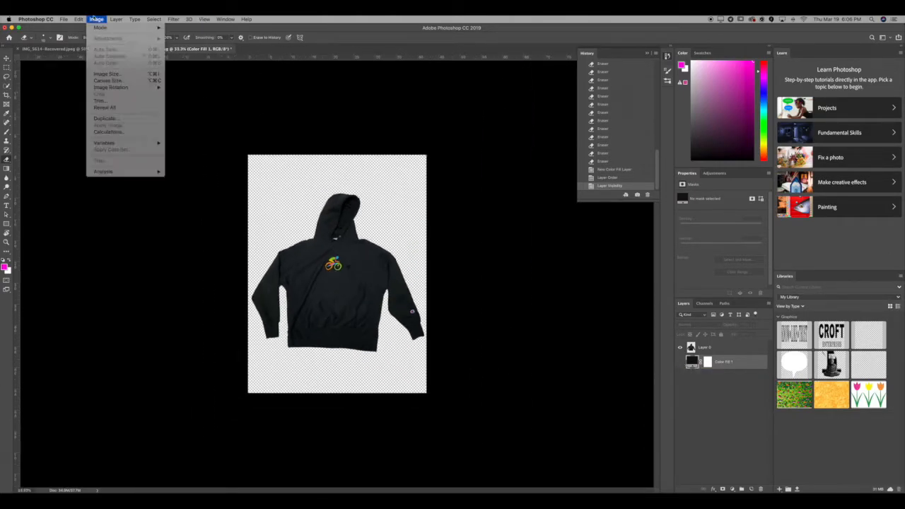
pyautogui.click(110, 80)
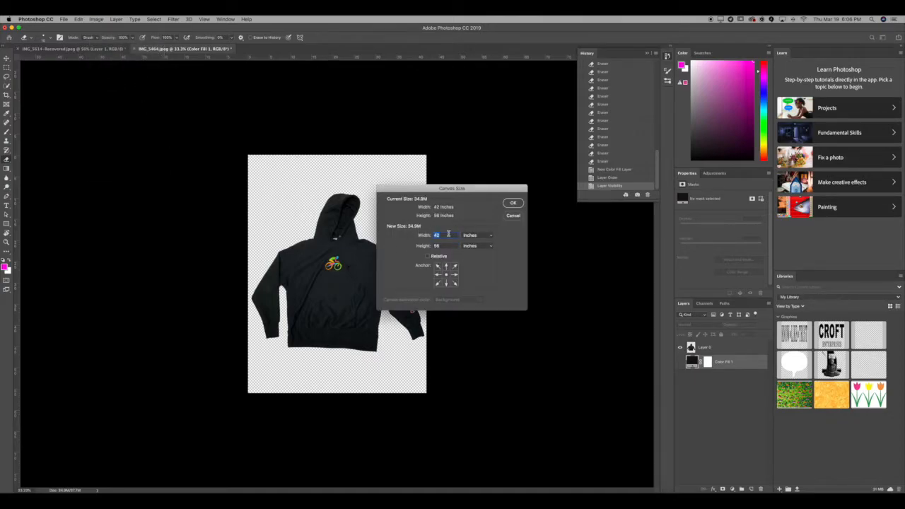
pyautogui.write('10')
pyautogui.press('Return')
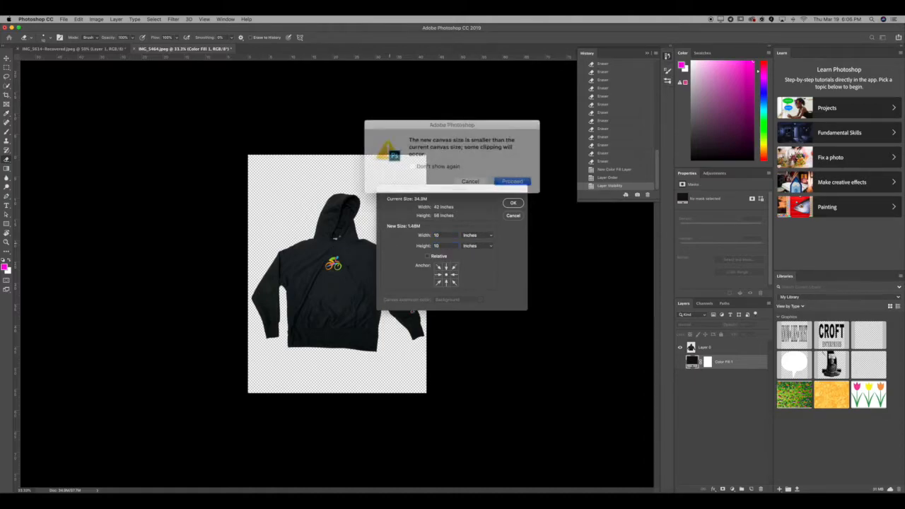
pyautogui.press('Return')
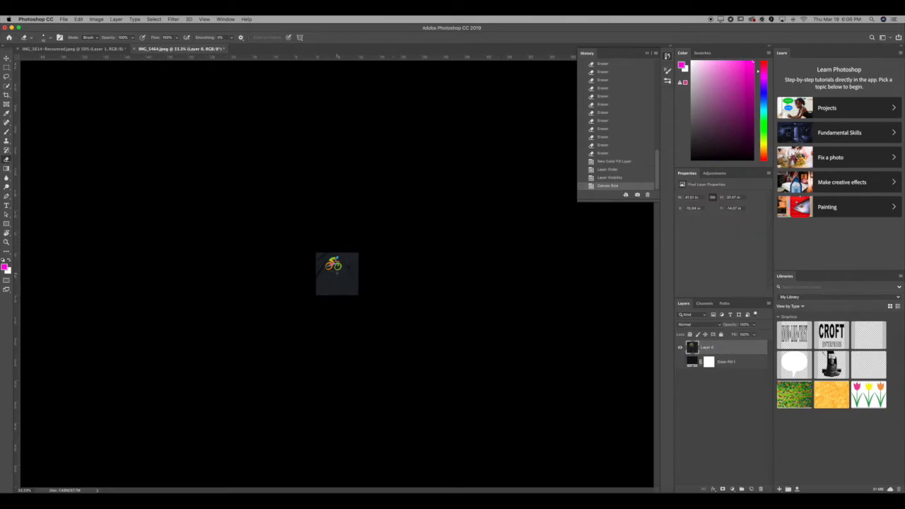
# Scale the hoodie layer down to about 8.4 in tall inside the square canvas and preview it against the colour fill
pyautogui.press('super+t')
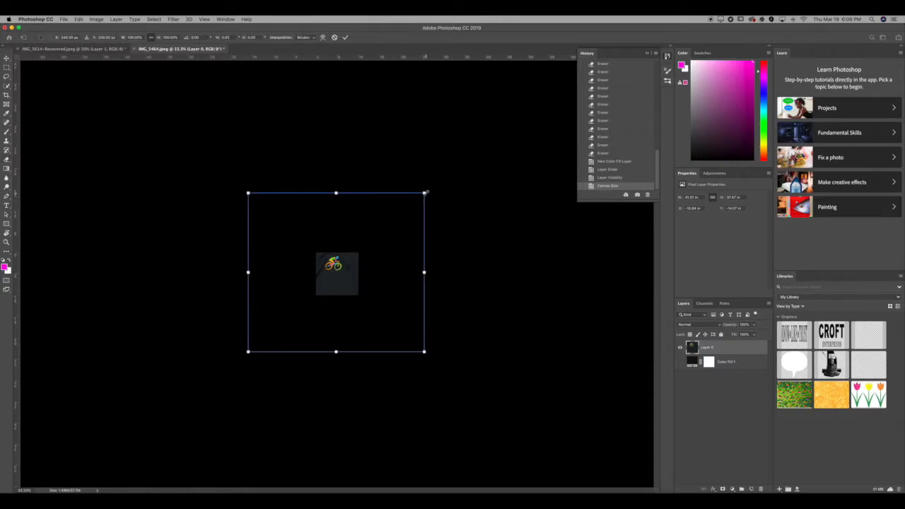
pyautogui.moveTo(425, 192); pyautogui.dragTo(343, 262)
pyautogui.press('super+1')
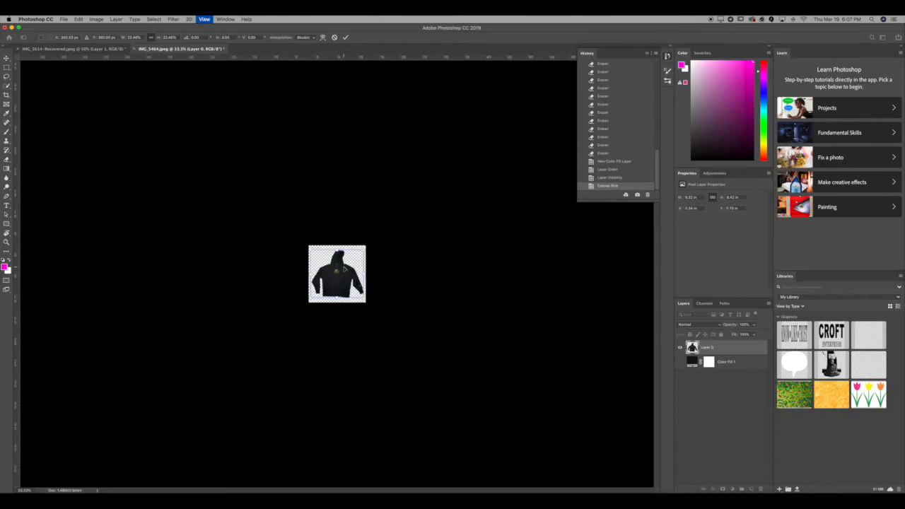
pyautogui.press('super+equal')
pyautogui.press('Return')
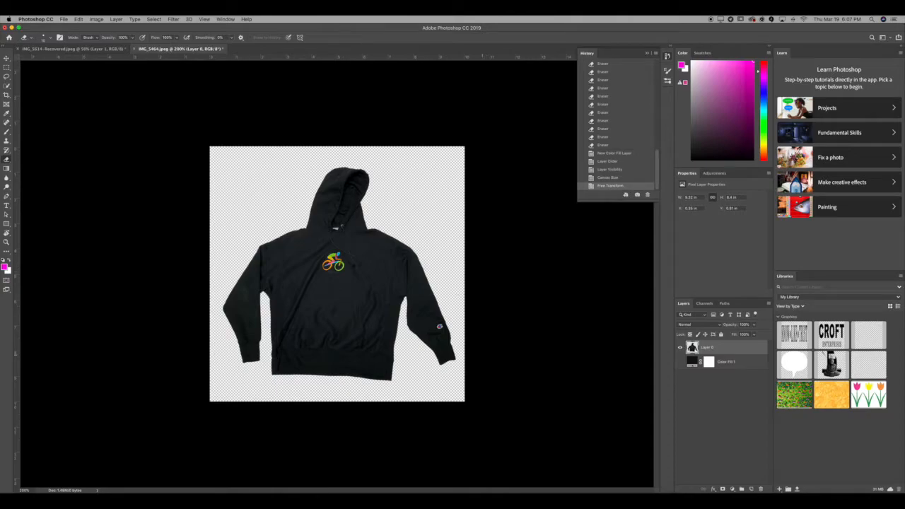
pyautogui.click(681, 362)
pyautogui.click(681, 362)
# Try to place a linked image into the hoodie document
pyautogui.click(63, 19)
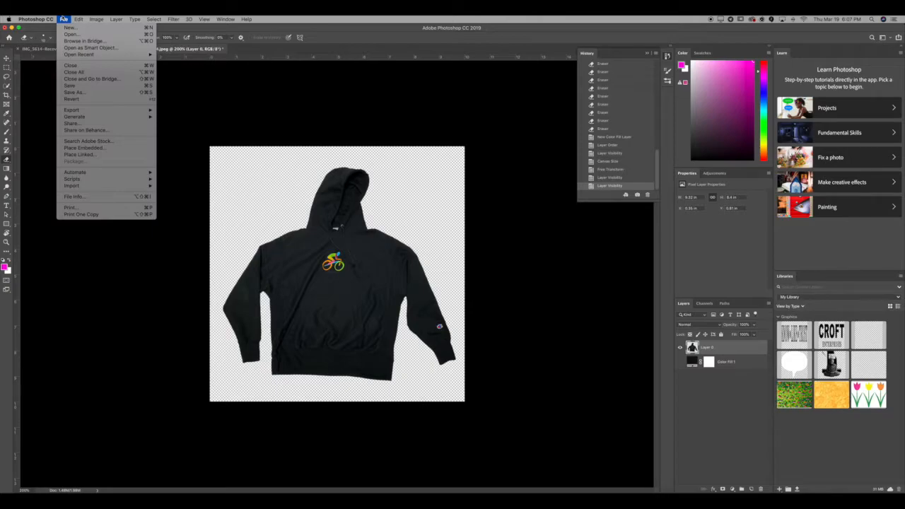
pyautogui.click(110, 157)
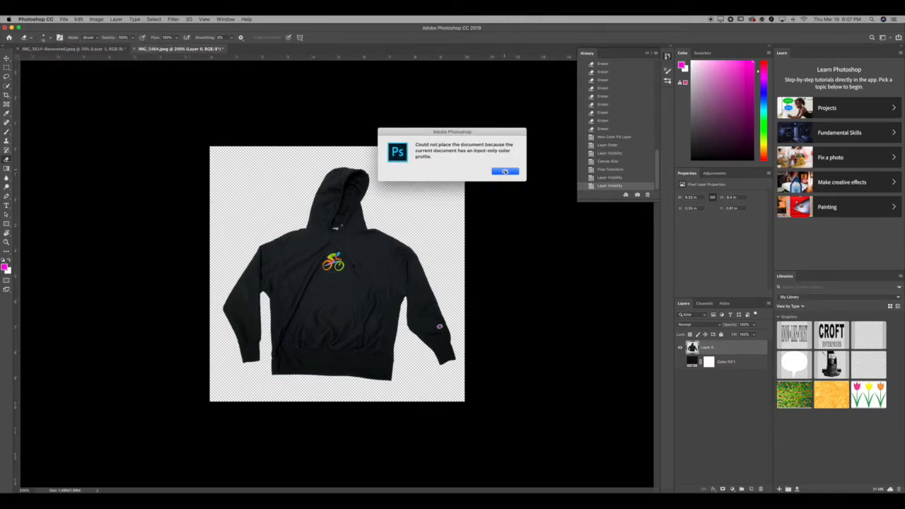
pyautogui.click(505, 171)
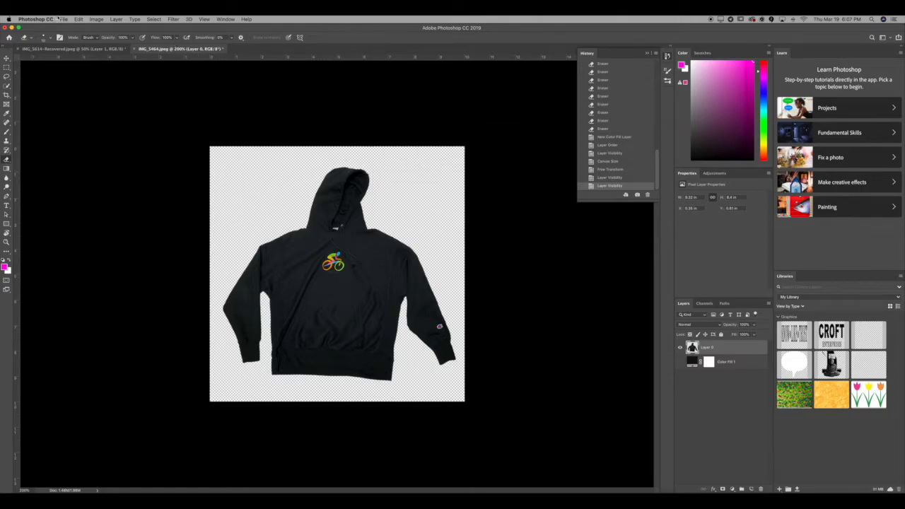
pyautogui.click(63, 19)
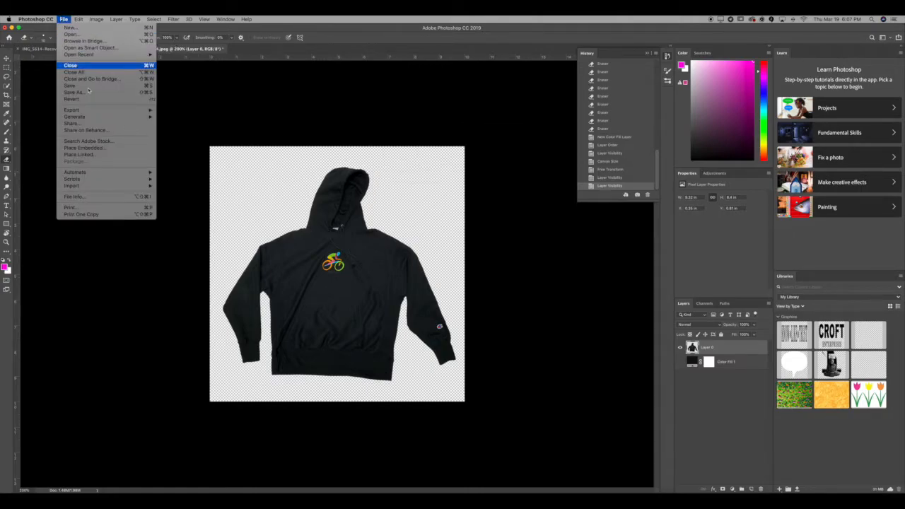
pyautogui.click(85, 154)
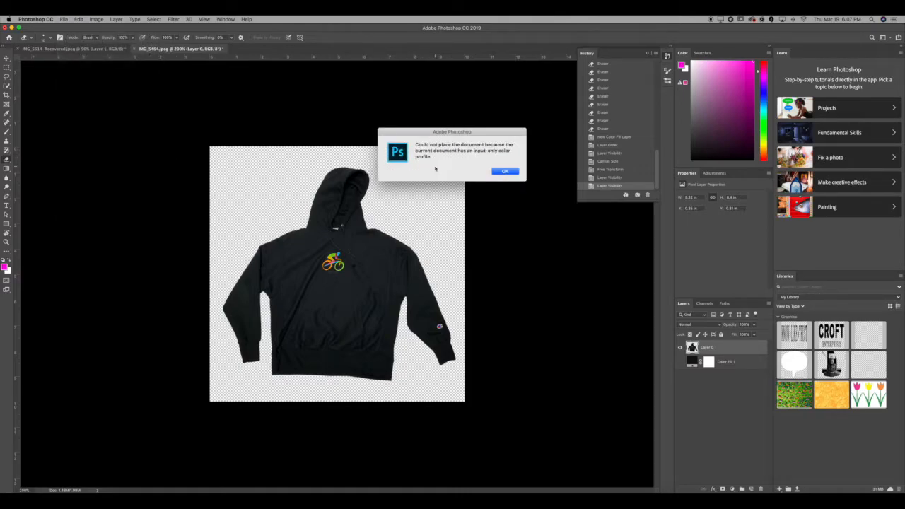
pyautogui.click(501, 172)
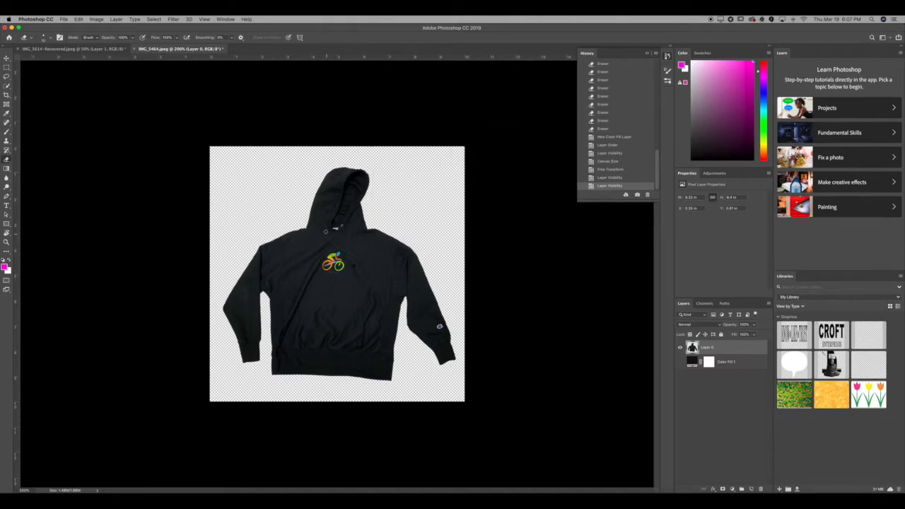
# Convert the document to 16 Bits/Channel and try placing a linked image again
pyautogui.click(96, 19)
pyautogui.moveTo(95, 27)
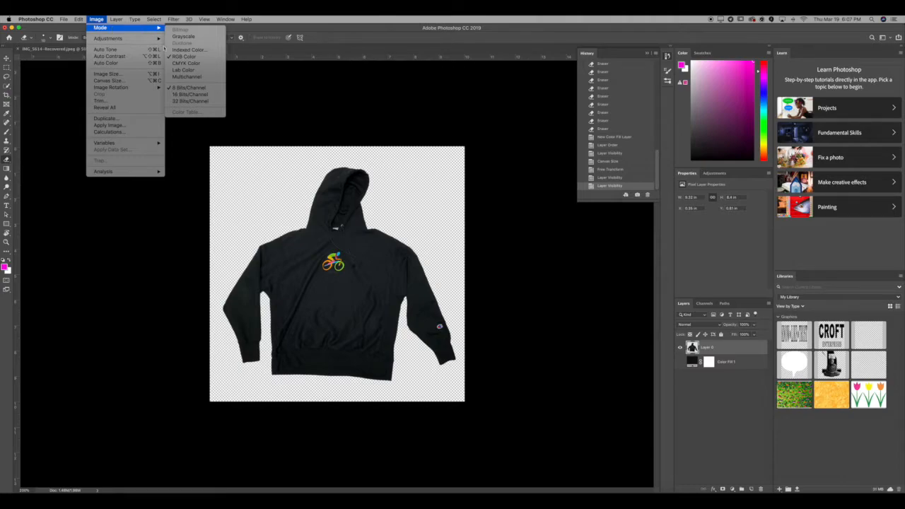
pyautogui.click(191, 94)
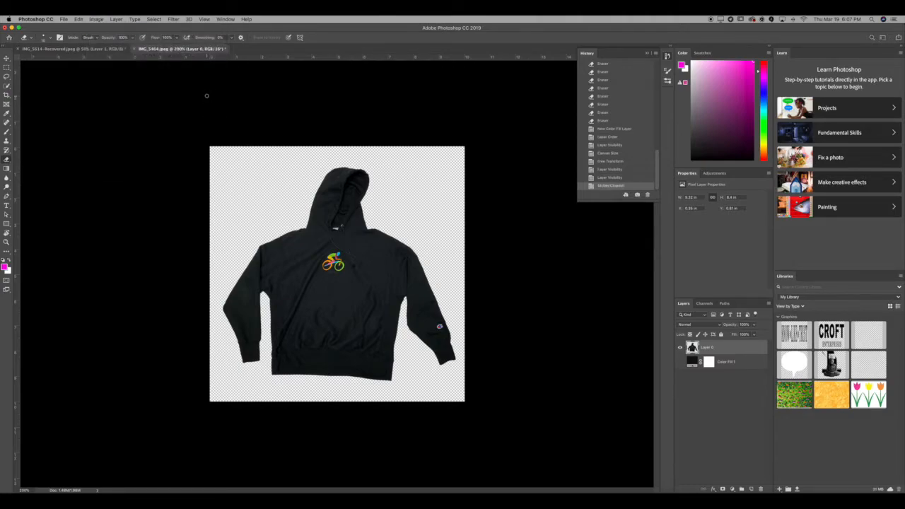
pyautogui.click(65, 19)
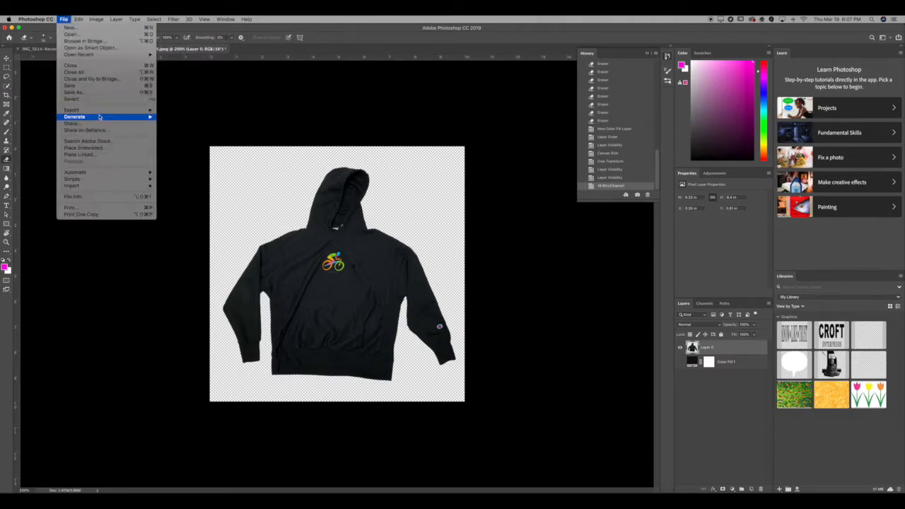
pyautogui.click(99, 156)
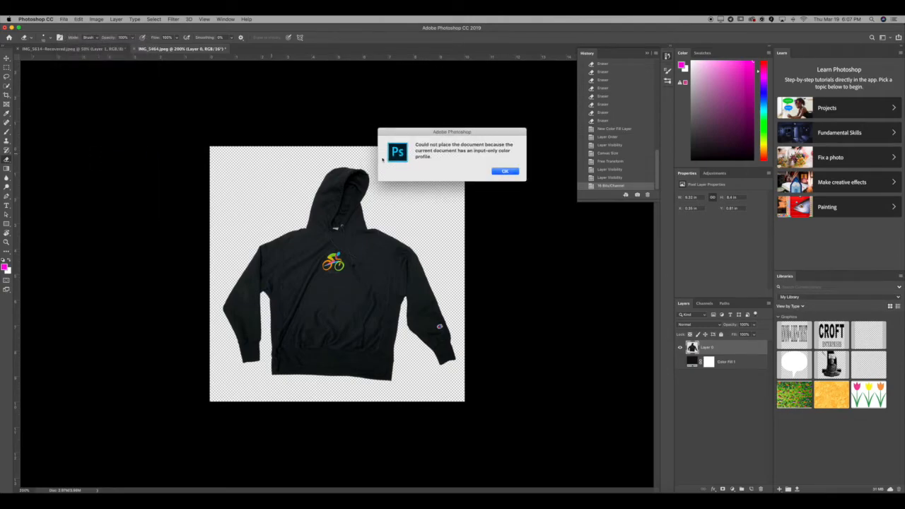
pyautogui.click(506, 172)
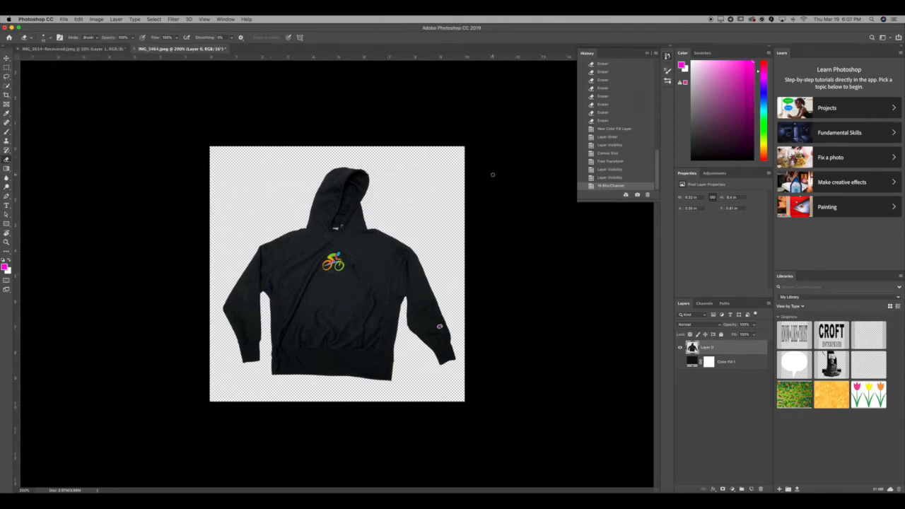
pyautogui.click(96, 19)
pyautogui.moveTo(101, 39)
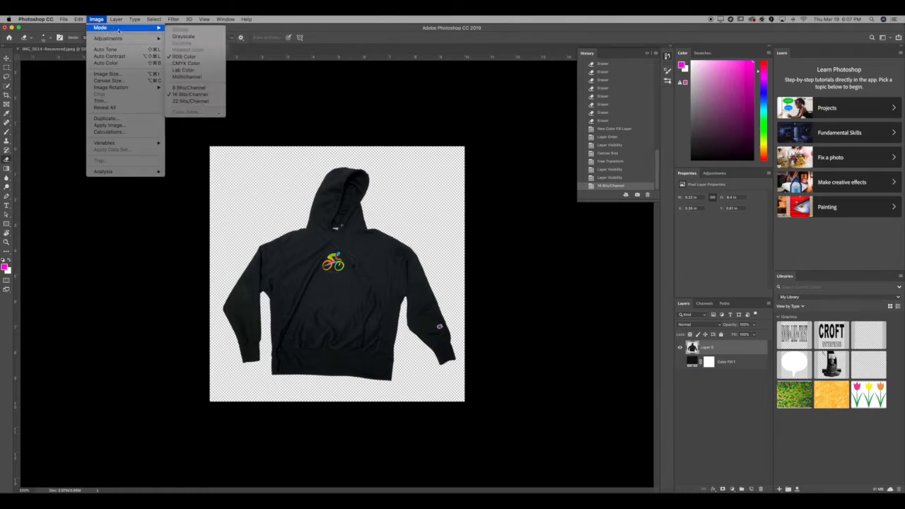
pyautogui.click(193, 101)
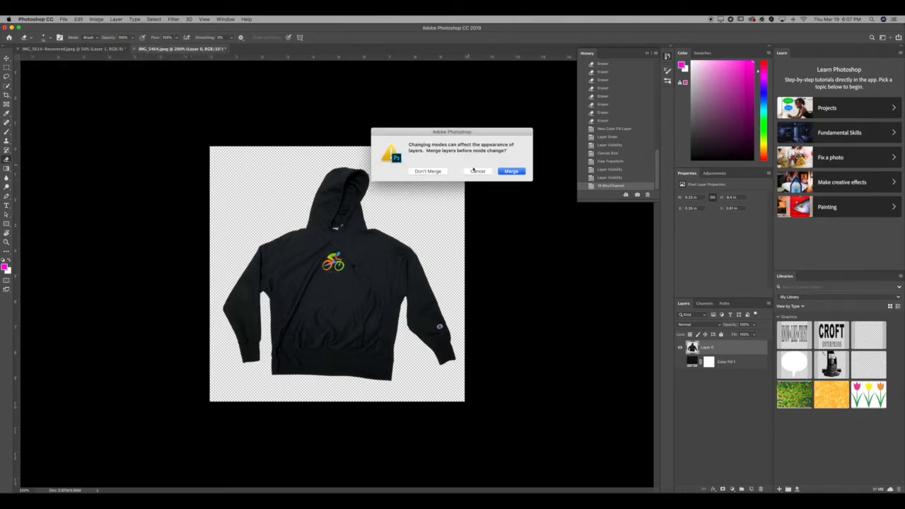
pyautogui.click(504, 172)
# Delete the hidden colour fill layer and convert the document to 32 Bits/Channel
pyautogui.click(724, 366)
pyautogui.press('Delete')
pyautogui.click(99, 19)
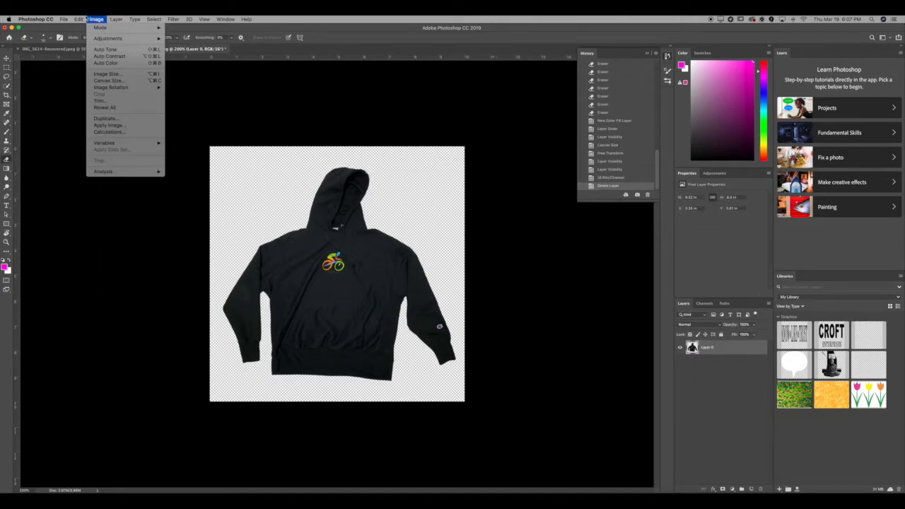
pyautogui.moveTo(134, 38)
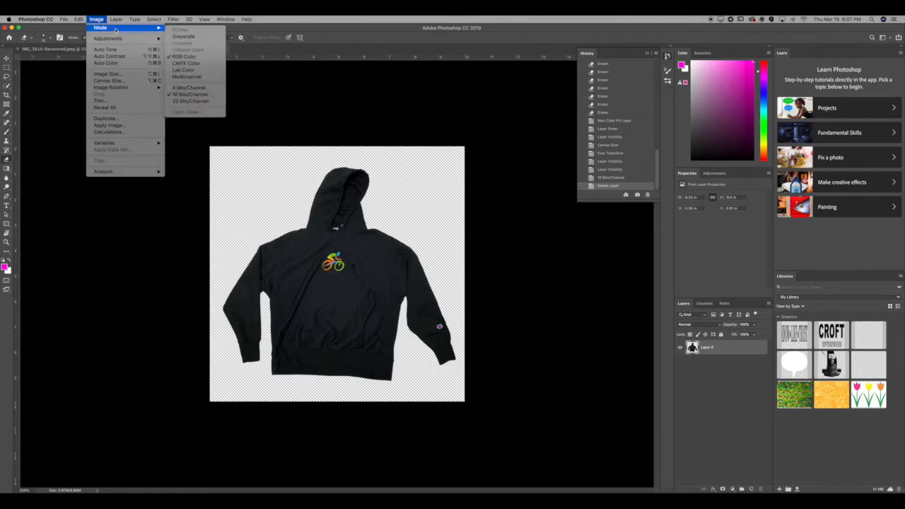
pyautogui.click(197, 101)
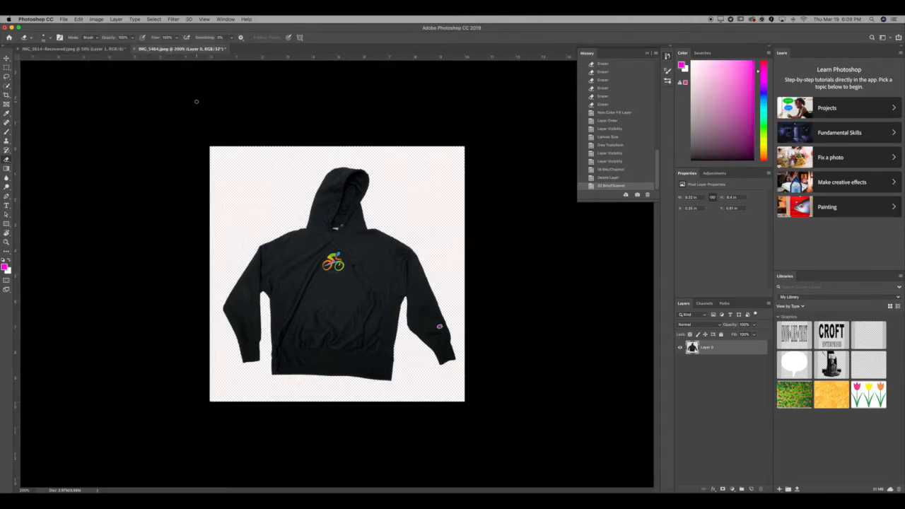
# Place the cloud picture Untitled-3.png from the Desktop as a linked image
pyautogui.click(68, 19)
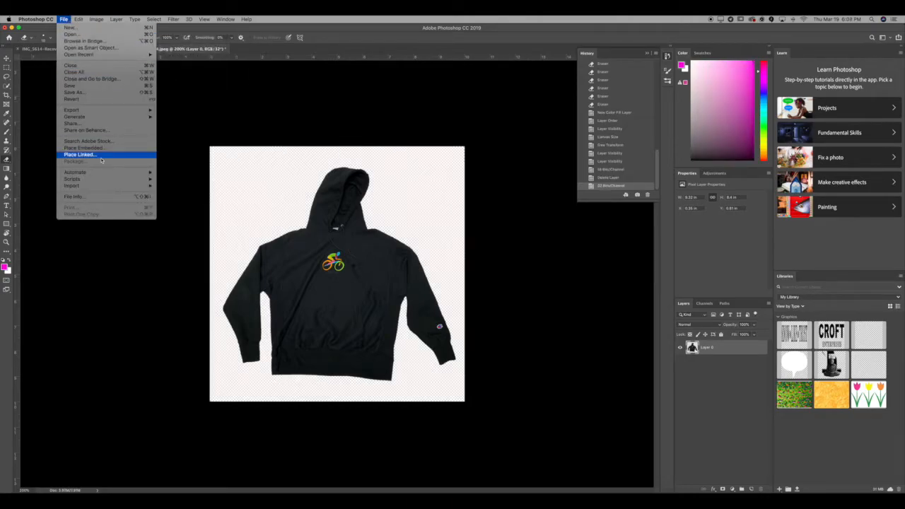
pyautogui.click(101, 160)
pyautogui.click(410, 145)
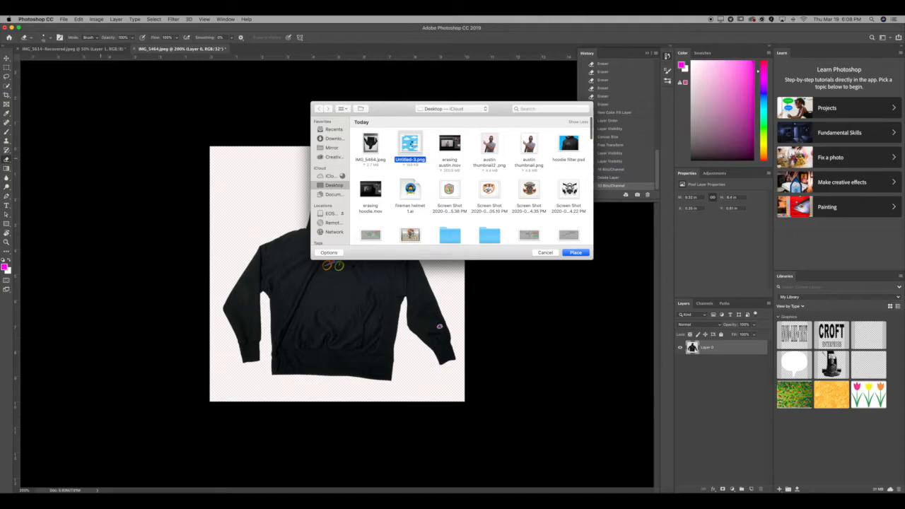
pyautogui.doubleClick(411, 144)
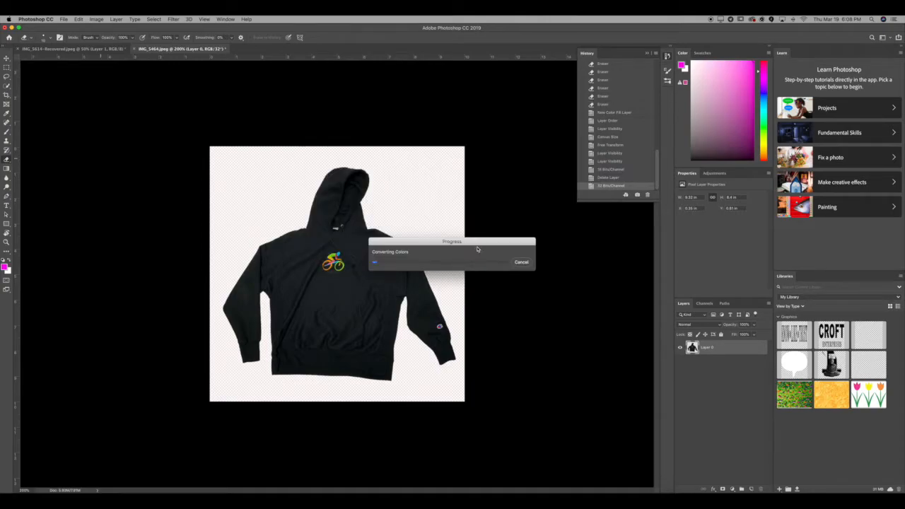
# Enlarge and nudge the placed cloud image until it covers the whole canvas, and move it beneath the hoodie layer
pyautogui.moveTo(353, 244); pyautogui.dragTo(331, 220)
pyautogui.moveTo(441, 359); pyautogui.dragTo(511, 417)
pyautogui.press('Up')
pyautogui.press('Up')
pyautogui.press('Up')
pyautogui.press('Up')
pyautogui.press('Up')
pyautogui.press('Up')
pyautogui.press('Return')
pyautogui.moveTo(712, 351); pyautogui.dragTo(714, 374)
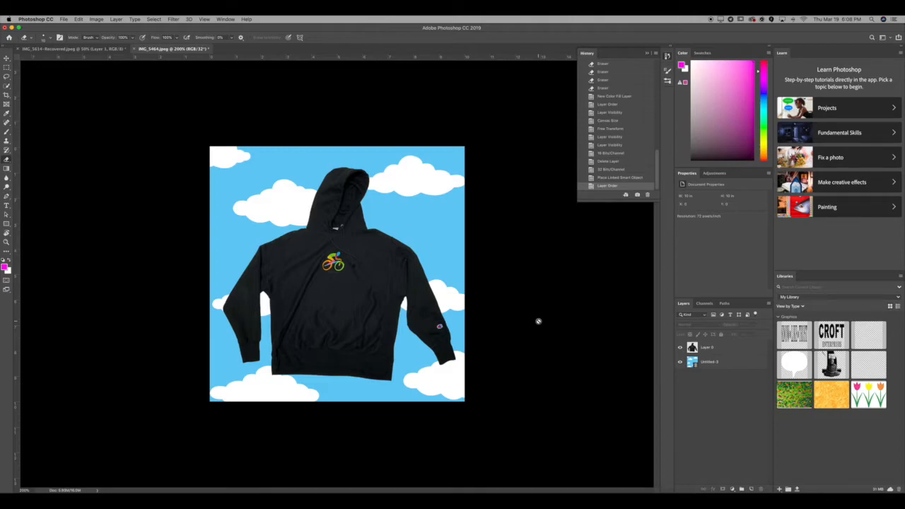
# Check which file formats are available for saving the composition, without saving it
pyautogui.press('super+shift+s')
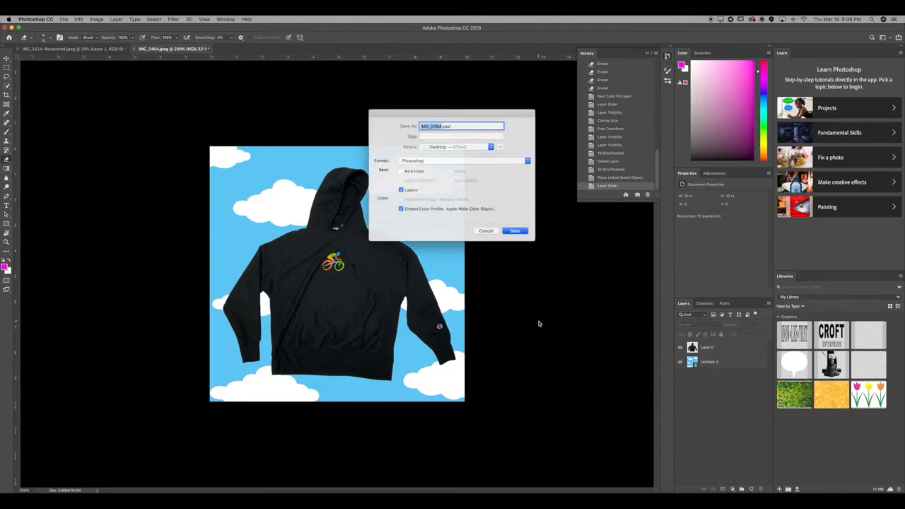
pyautogui.click(452, 160)
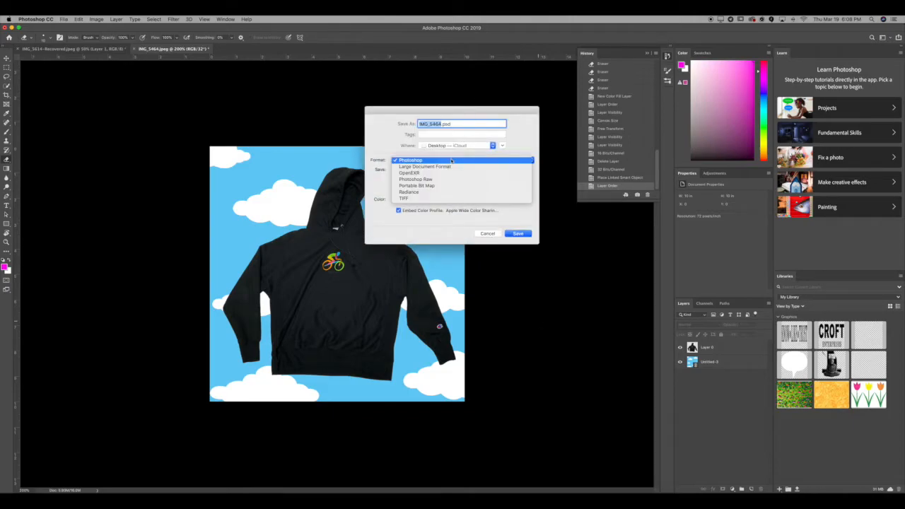
pyautogui.click(429, 161)
pyautogui.click(429, 161)
pyautogui.click(429, 161)
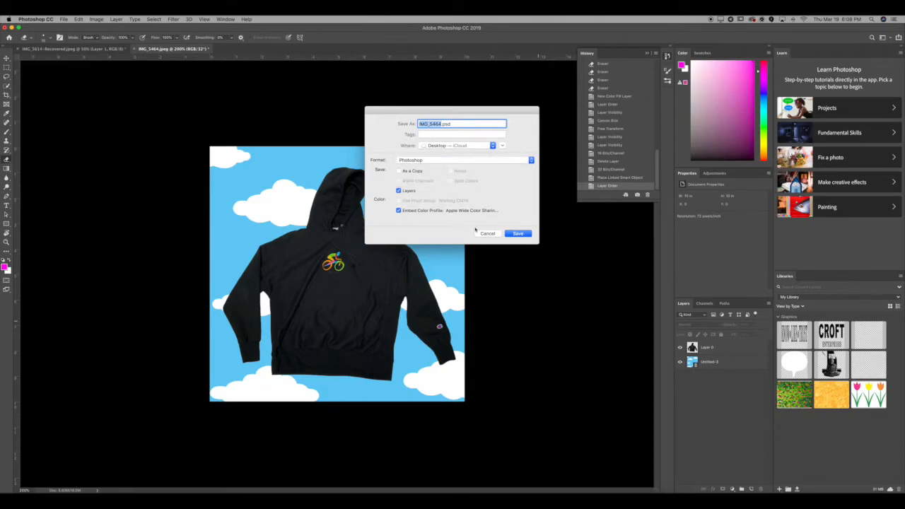
pyautogui.click(484, 233)
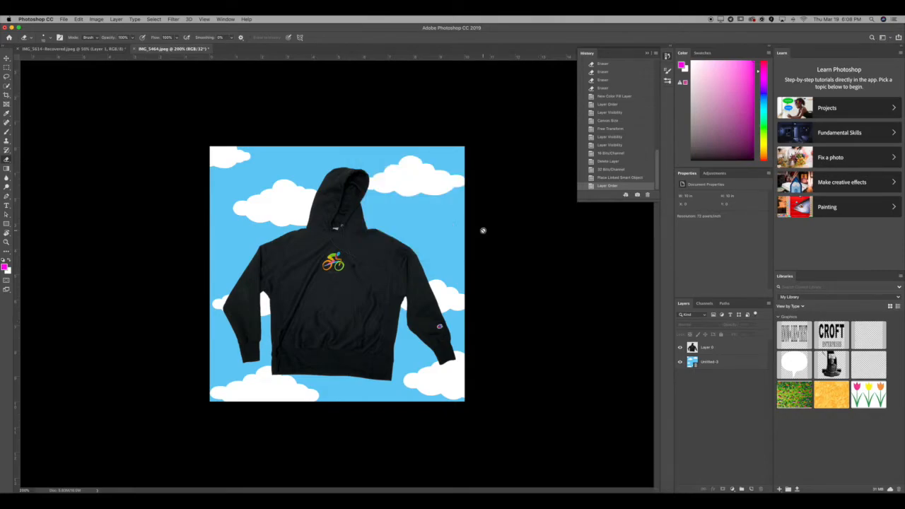
# Rasterize the linked cloud background layer
pyautogui.rightClick(743, 367)
pyautogui.click(766, 308)
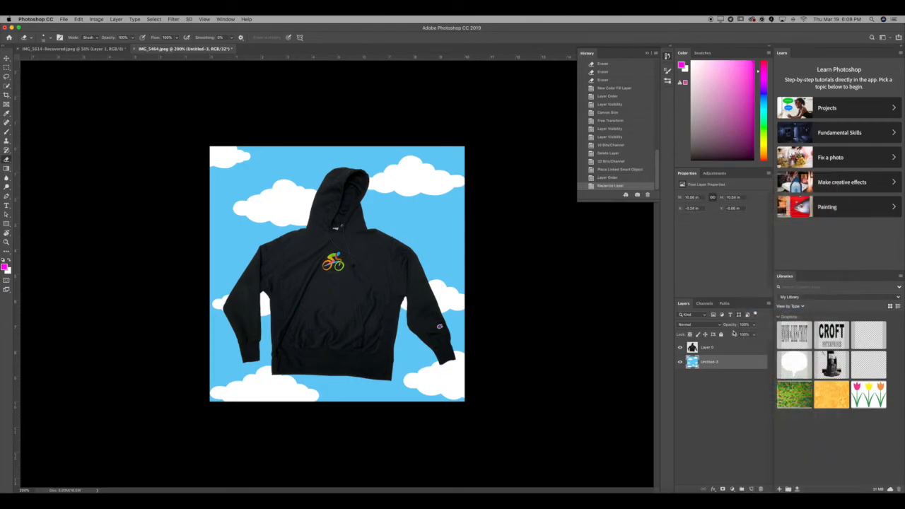
pyautogui.click(80, 19)
pyautogui.moveTo(96, 19)
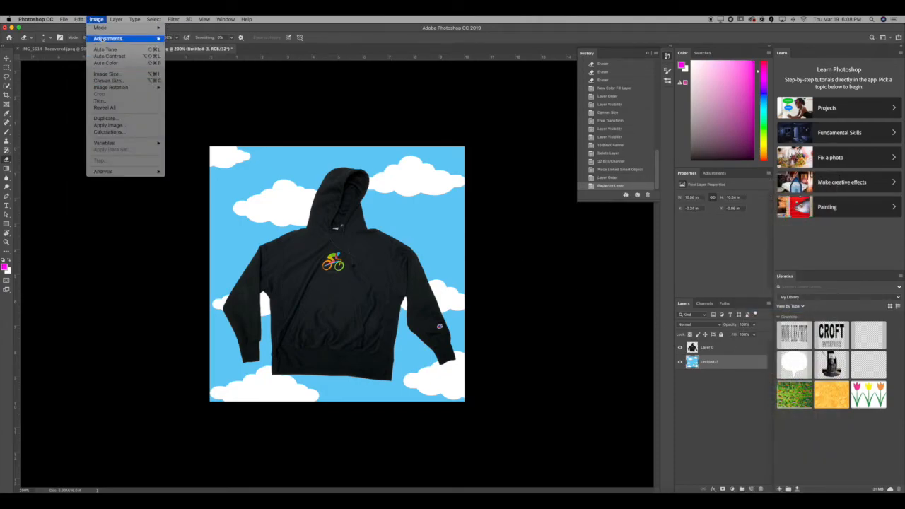
pyautogui.click(79, 113)
# Check the available save formats again with the cloud layer rasterized, leaving the document unsaved
pyautogui.press('super+shift+s')
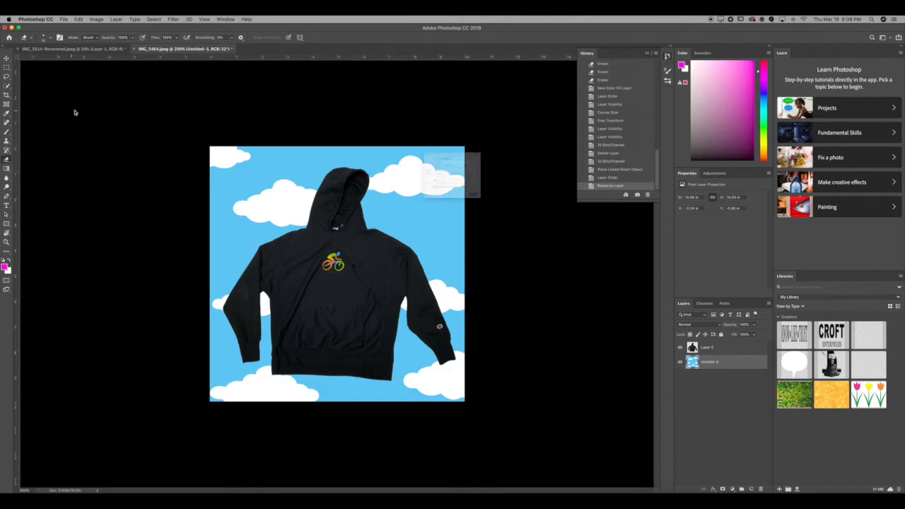
pyautogui.click(449, 161)
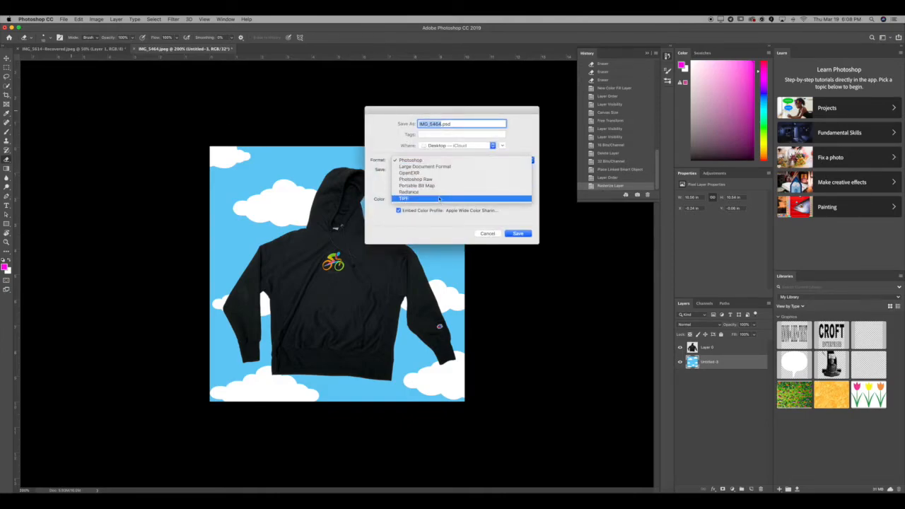
pyautogui.click(398, 134)
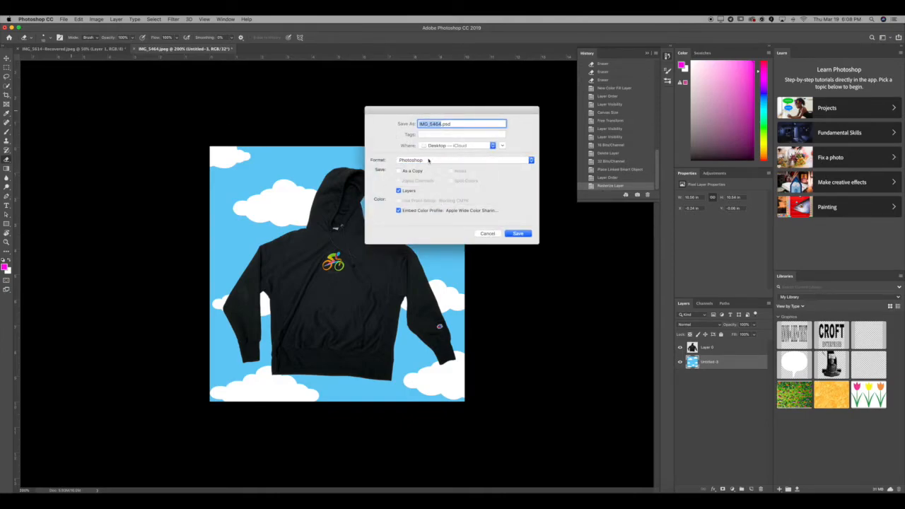
pyautogui.click(429, 160)
pyautogui.click(487, 233)
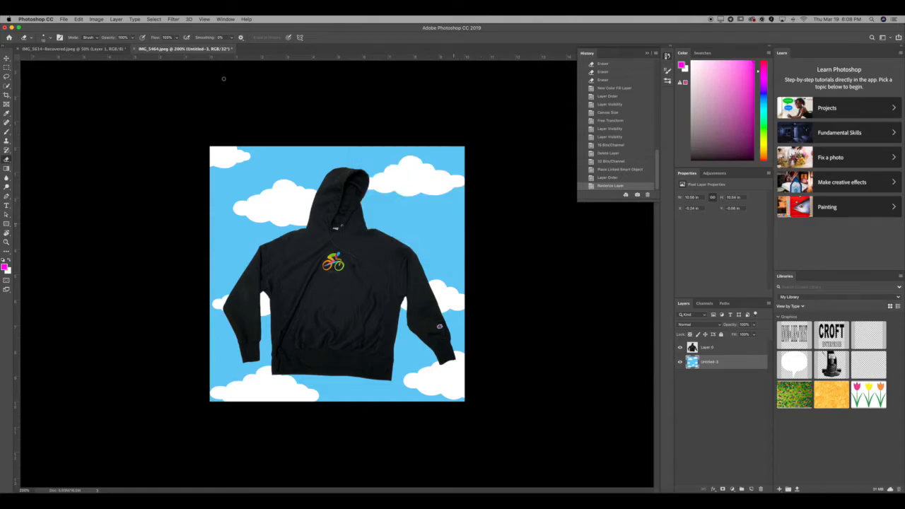
pyautogui.click(106, 18)
pyautogui.click(346, 122)
pyautogui.click(78, 19)
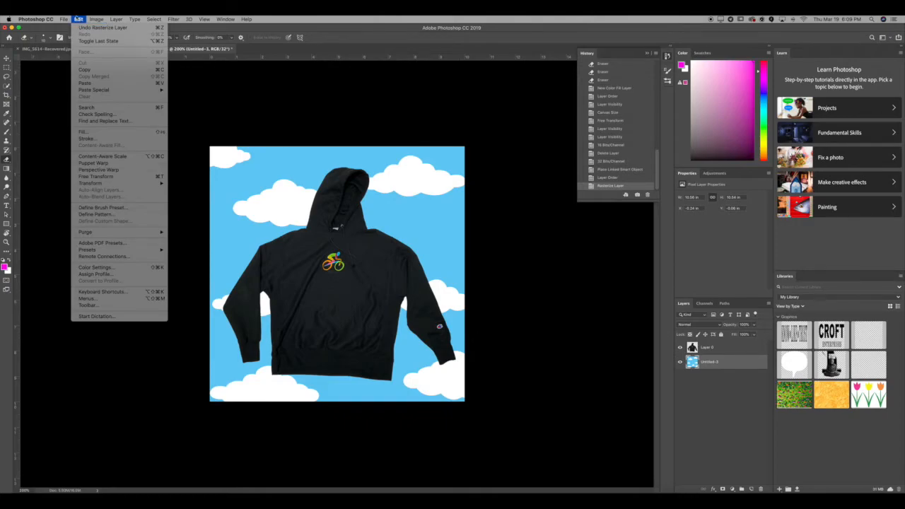
pyautogui.moveTo(116, 19)
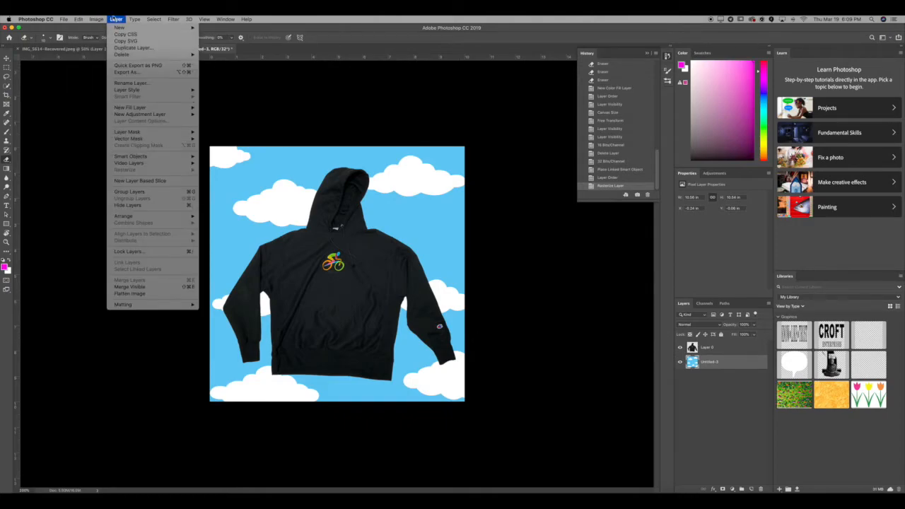
# Try flattening the image to check which save formats it offers, and return to the layered state without saving
pyautogui.click(157, 294)
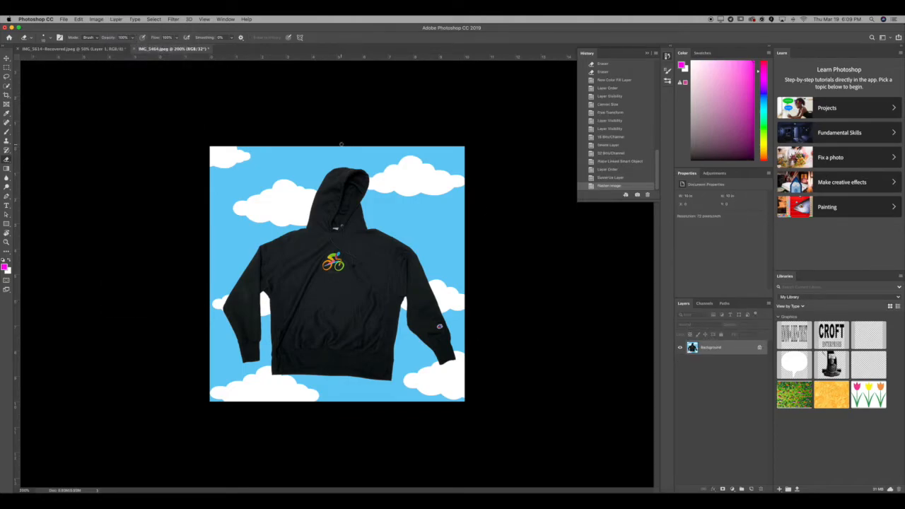
pyautogui.click(94, 19)
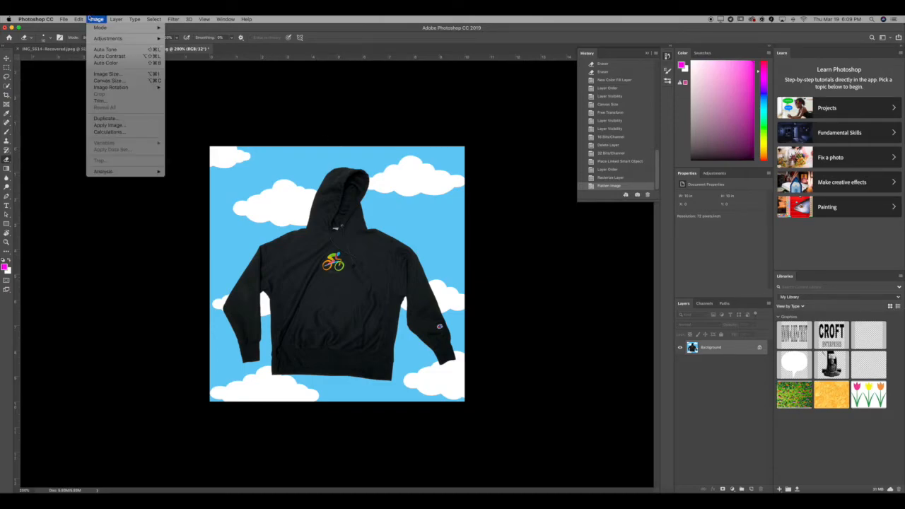
pyautogui.click(210, 129)
pyautogui.press('super+shift+s')
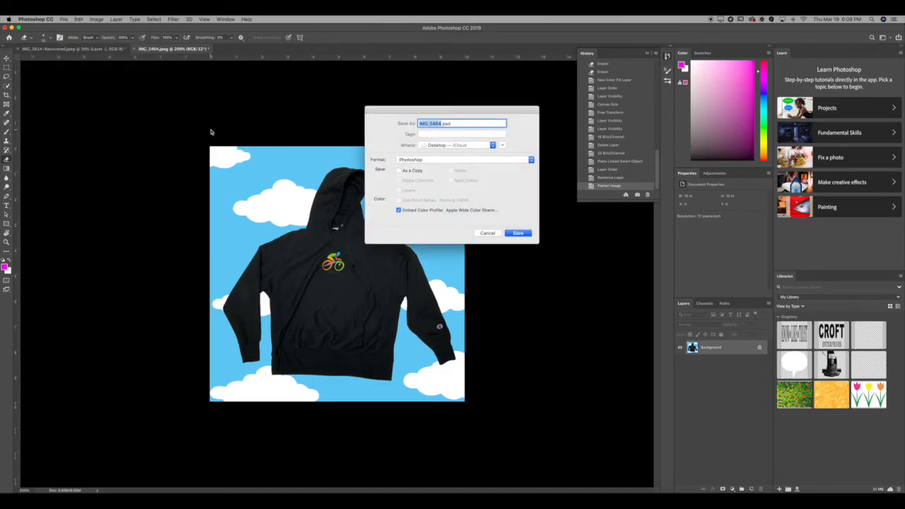
pyautogui.click(435, 160)
pyautogui.click(433, 160)
pyautogui.click(487, 233)
pyautogui.click(621, 178)
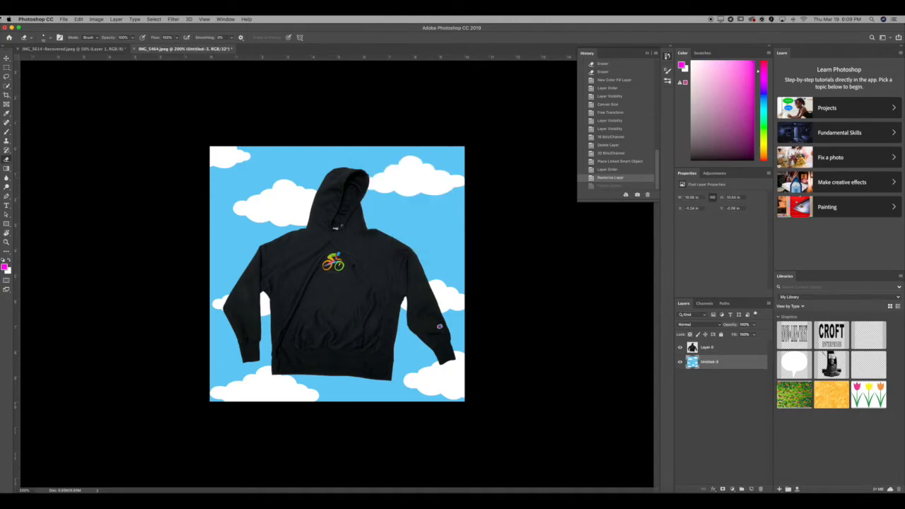
# Try converting the document to 16 Bits/Channel with merged layers, lowering the HDR Toning edge glow radius, and abandon the conversion
pyautogui.click(101, 19)
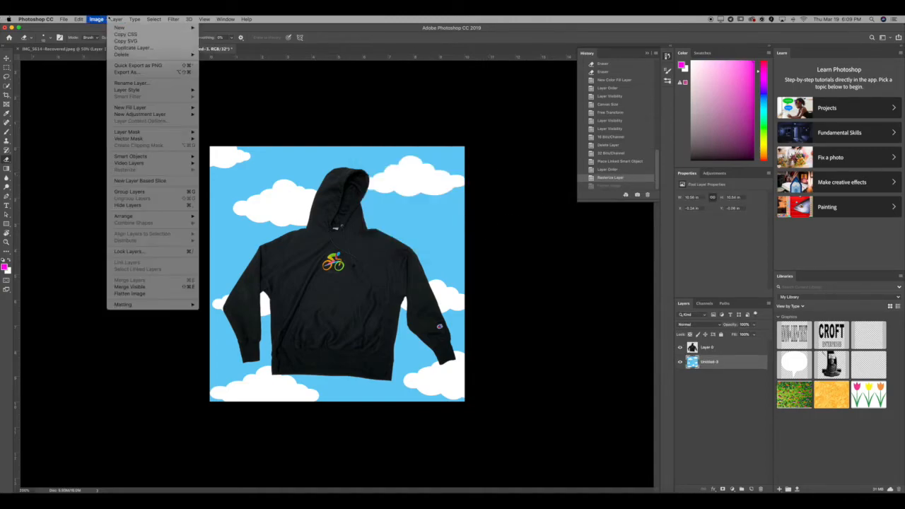
pyautogui.moveTo(110, 31)
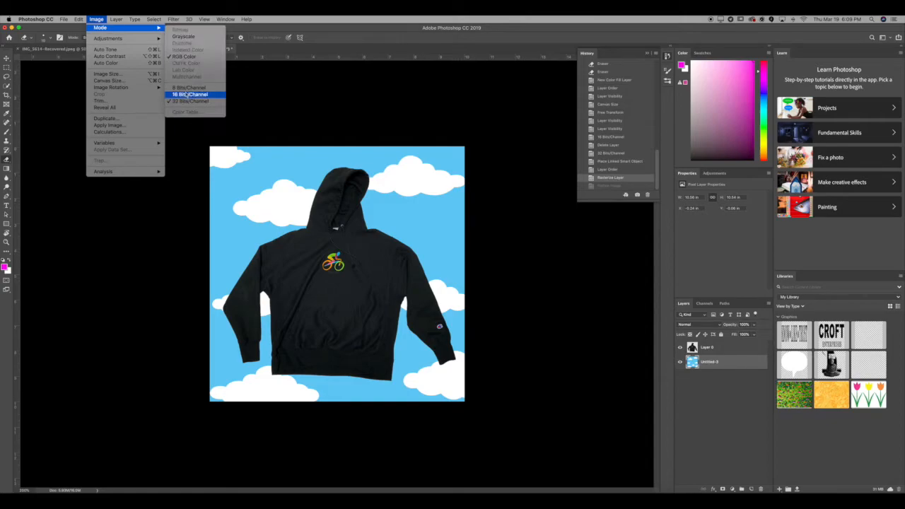
pyautogui.click(187, 95)
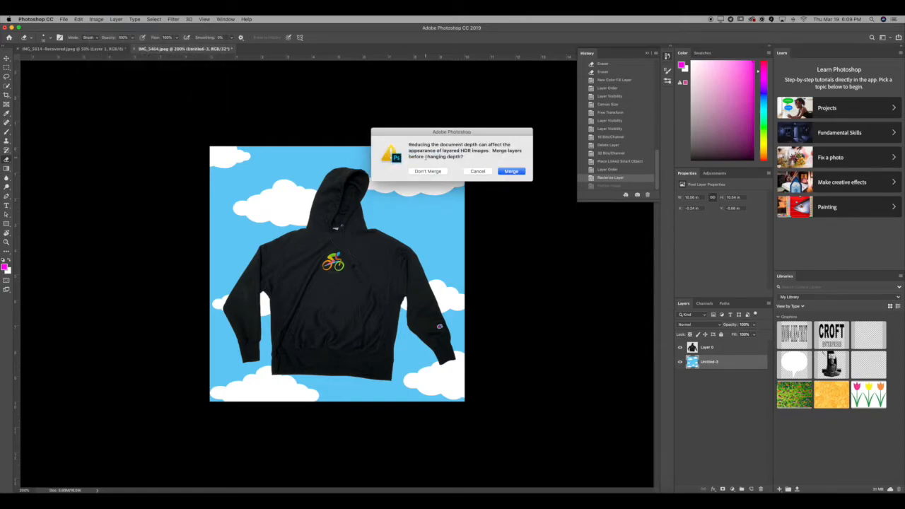
pyautogui.click(501, 171)
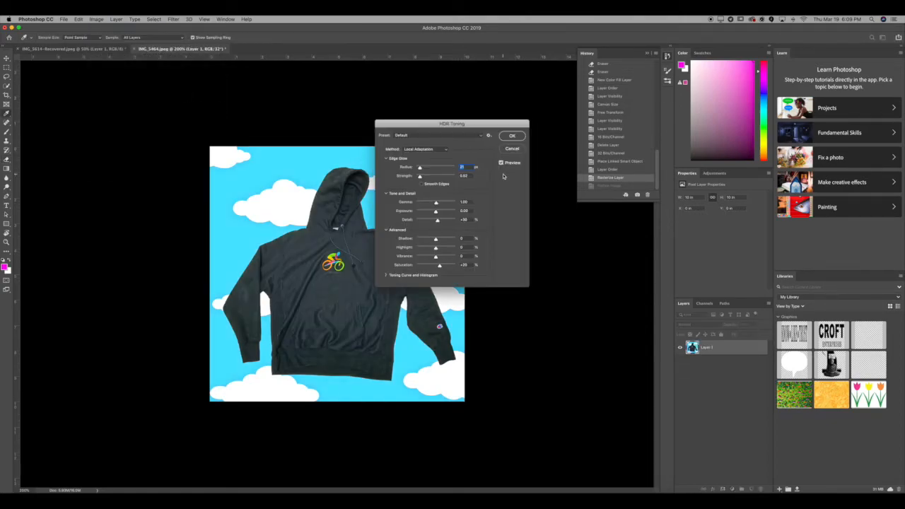
pyautogui.moveTo(427, 167)
pyautogui.mouseDown()
pyautogui.moveTo(436, 167)
pyautogui.moveTo(415, 167)
pyautogui.mouseUp()
pyautogui.click(503, 148)
pyautogui.click(63, 19)
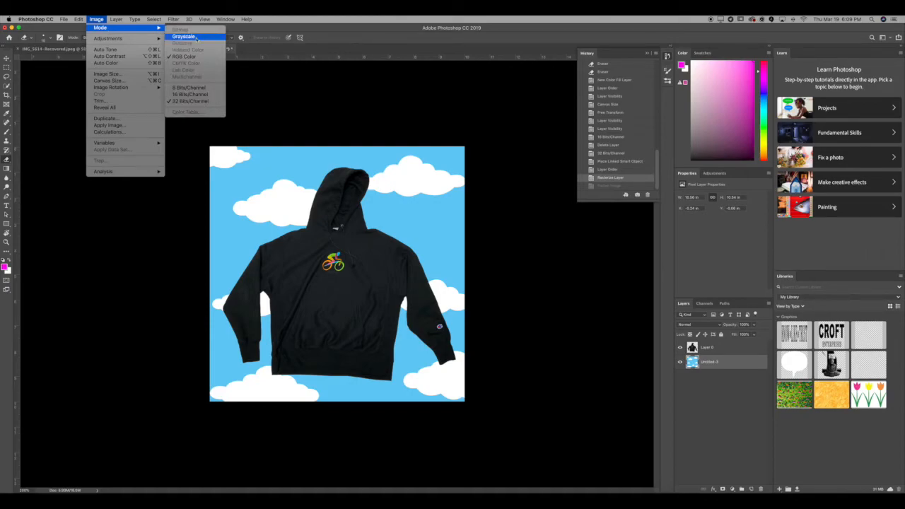
pyautogui.click(343, 112)
pyautogui.click(718, 351)
pyautogui.click(96, 19)
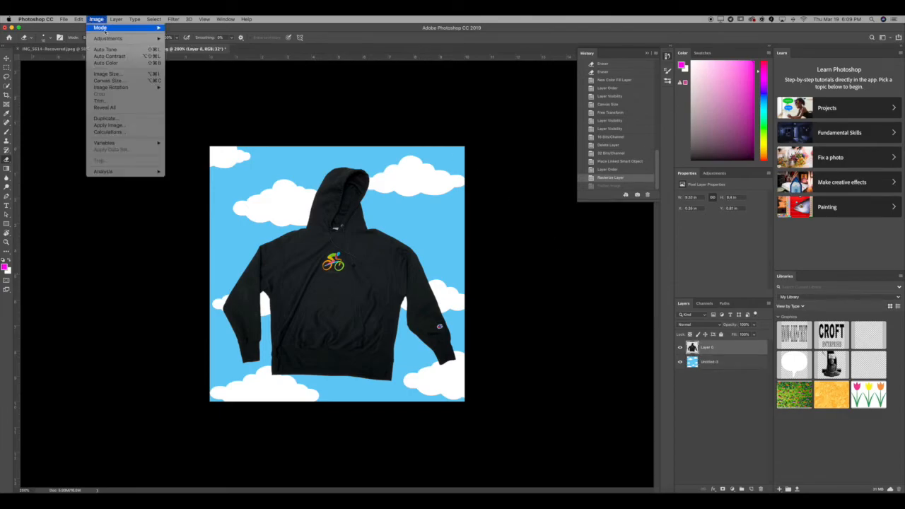
pyautogui.moveTo(104, 29)
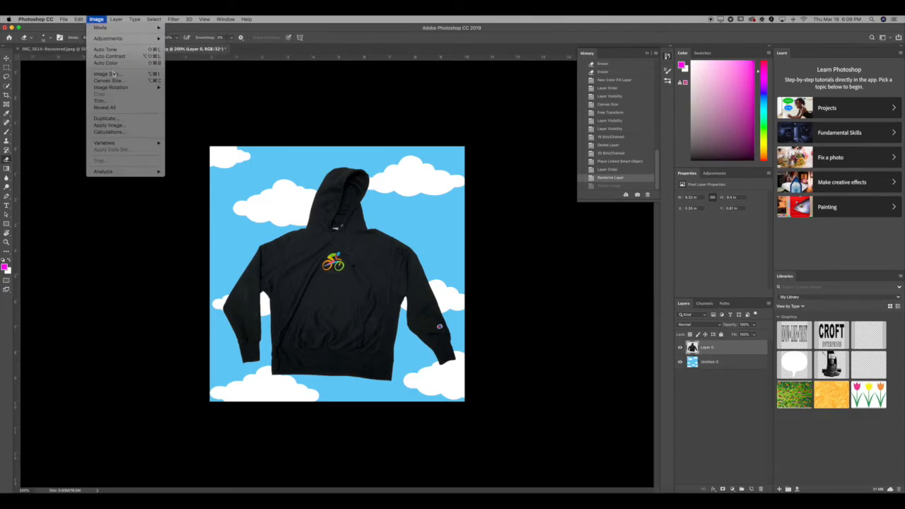
# Try the JPG format in the Export As settings and check the other export formats, without exporting the image
pyautogui.moveTo(128, 87)
pyautogui.moveTo(66, 19)
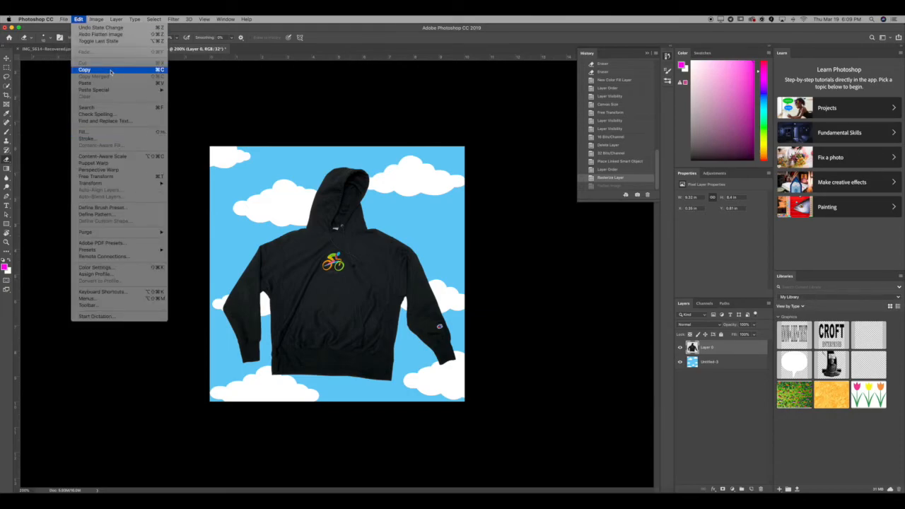
pyautogui.moveTo(99, 111)
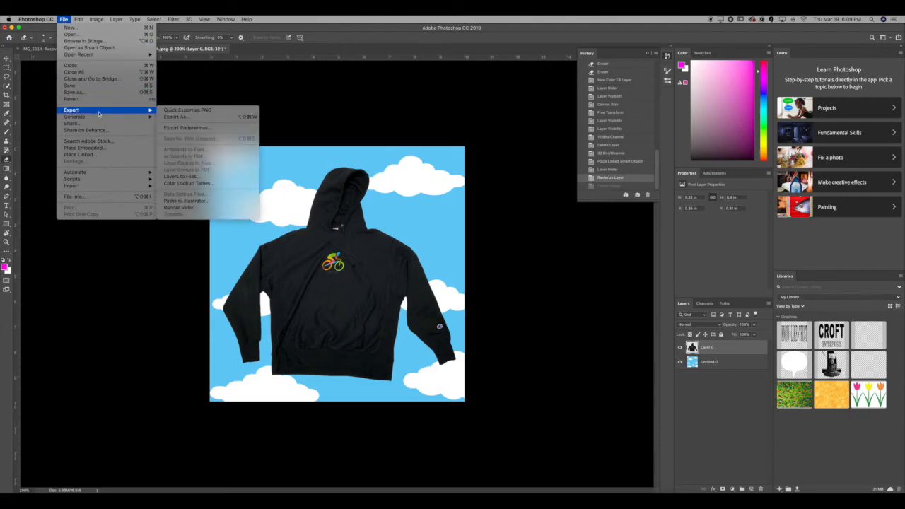
pyautogui.click(185, 117)
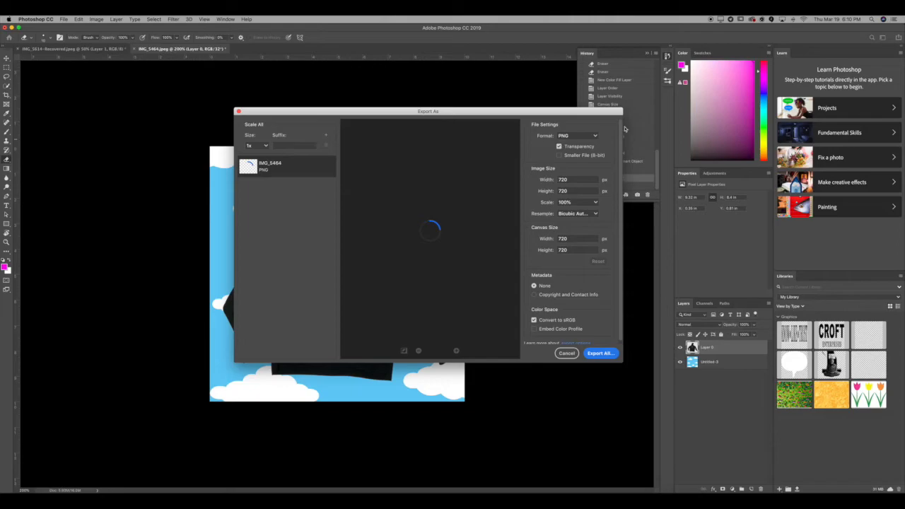
pyautogui.click(578, 135)
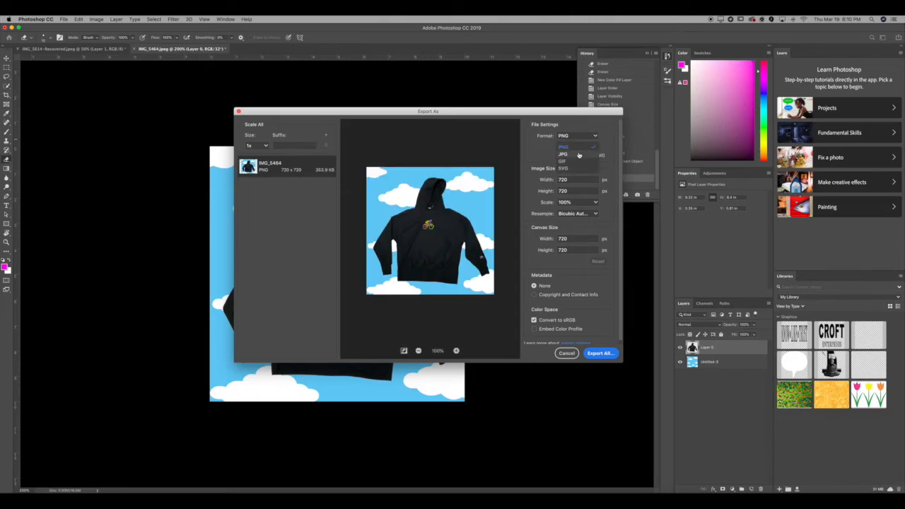
pyautogui.click(578, 154)
pyautogui.click(601, 136)
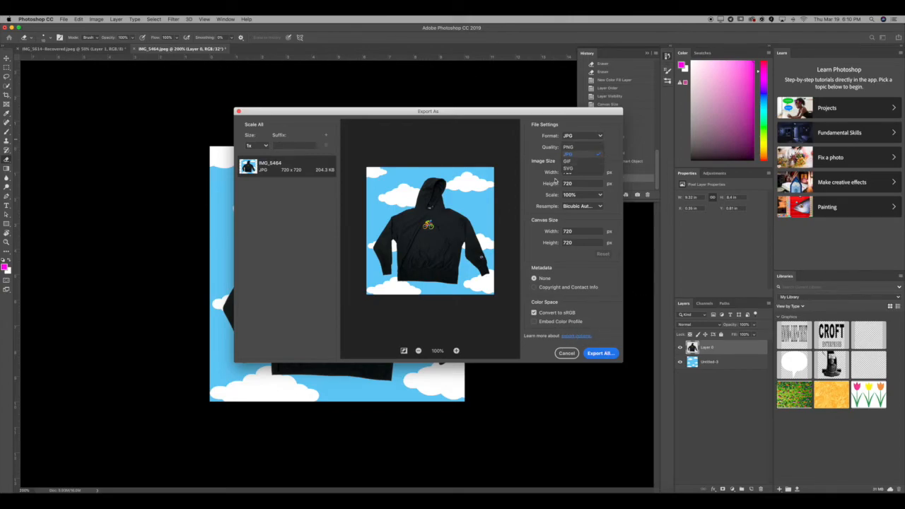
pyautogui.click(567, 354)
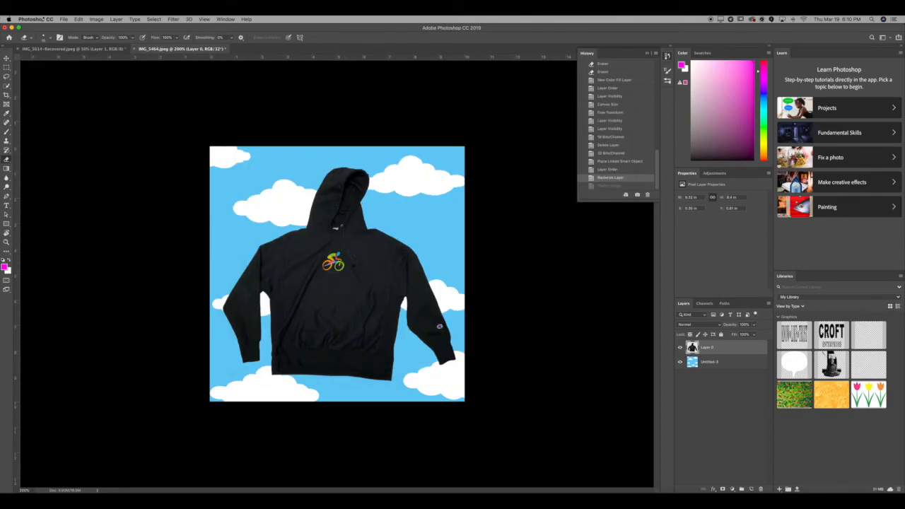
pyautogui.click(64, 19)
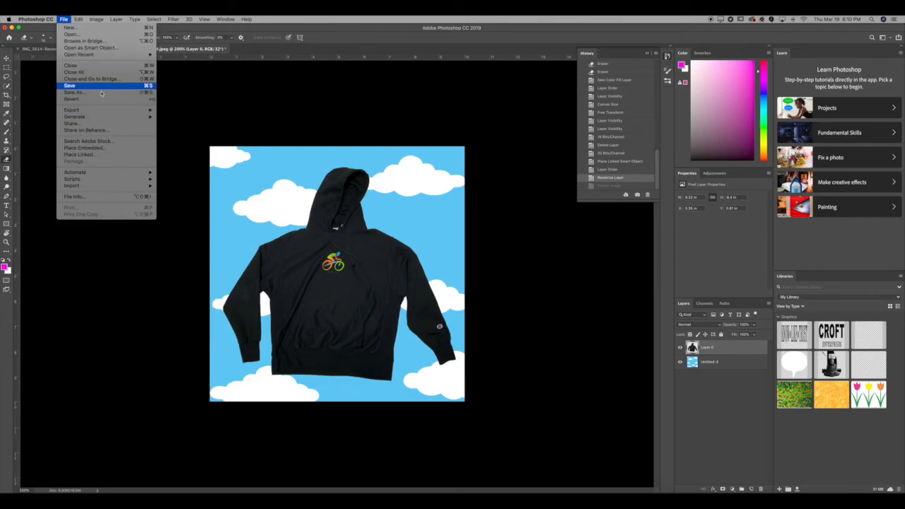
pyautogui.click(214, 121)
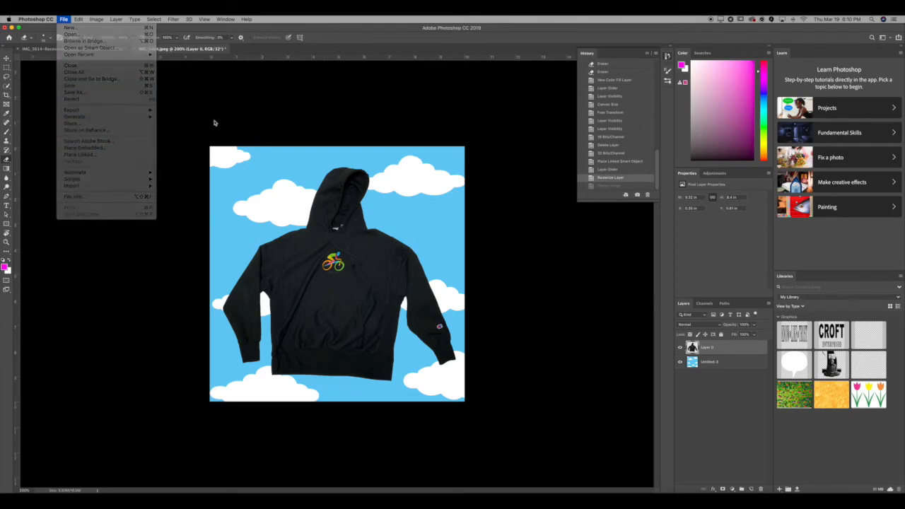
pyautogui.click(65, 19)
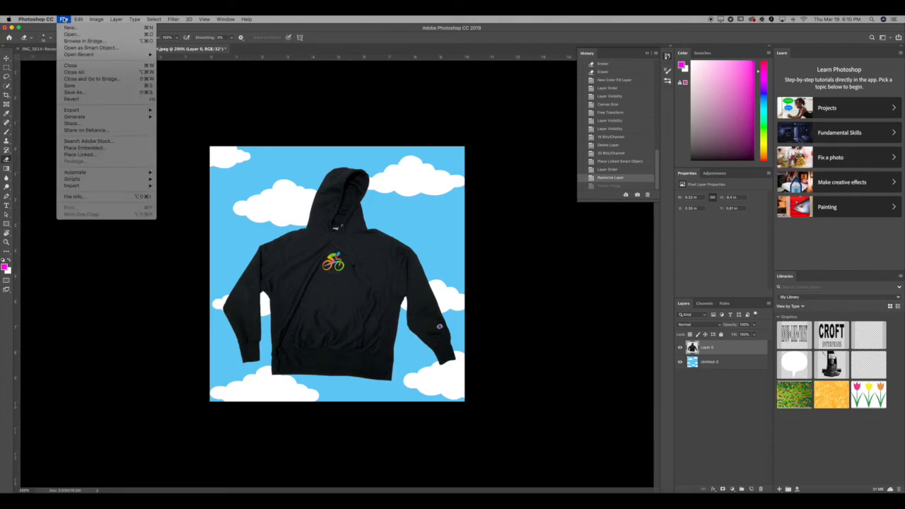
pyautogui.moveTo(78, 19)
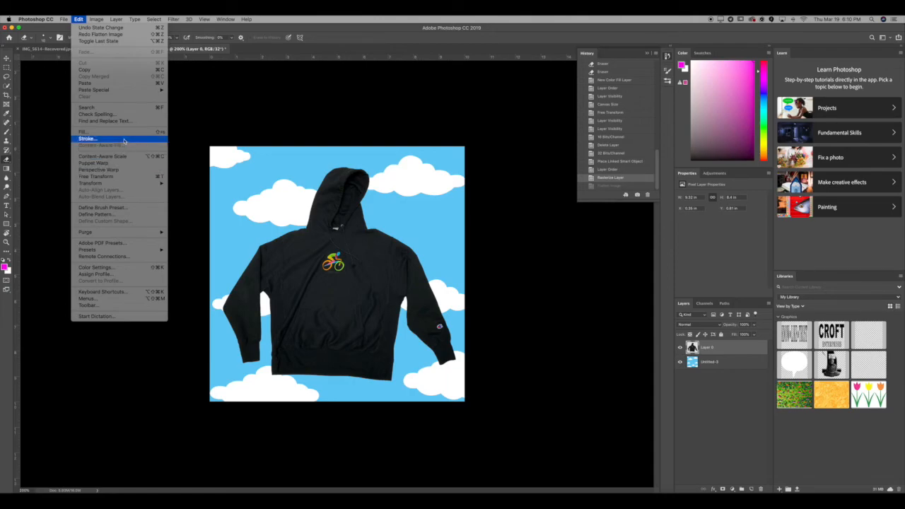
pyautogui.click(202, 120)
# Try saving in Large Document Format without the embedded color profile, and leave the document unsaved
pyautogui.press('super+shift+s')
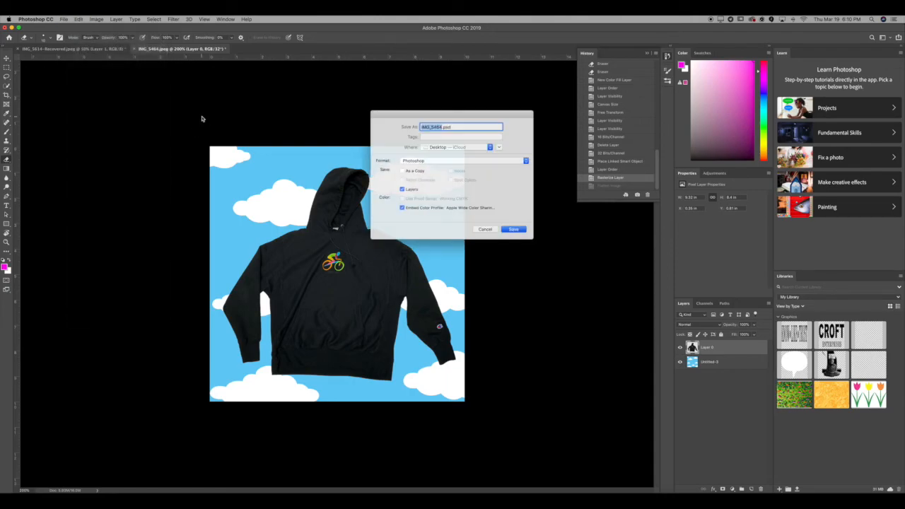
pyautogui.click(430, 161)
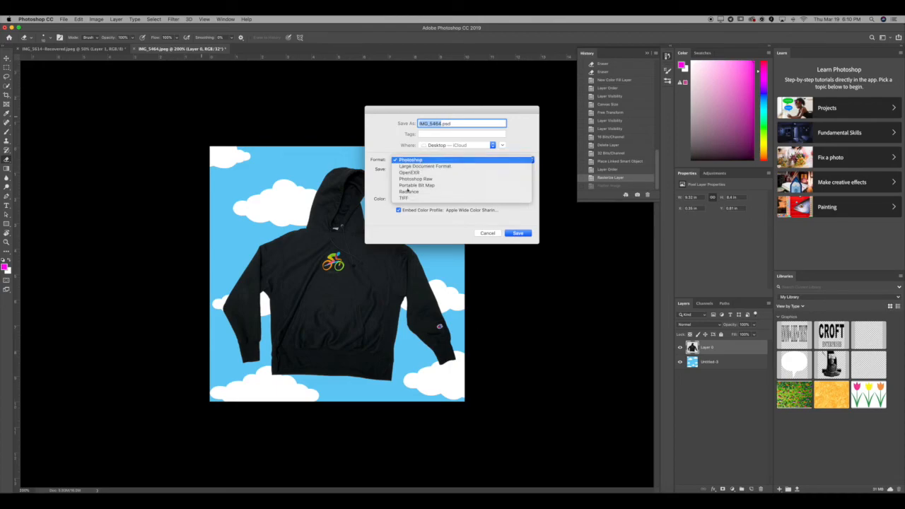
pyautogui.click(423, 162)
pyautogui.click(398, 210)
pyautogui.click(418, 161)
pyautogui.click(416, 166)
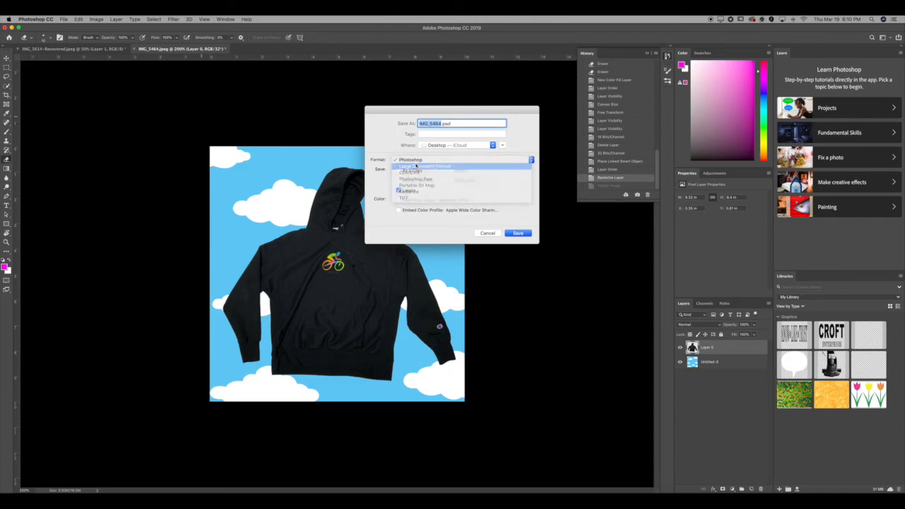
pyautogui.click(517, 233)
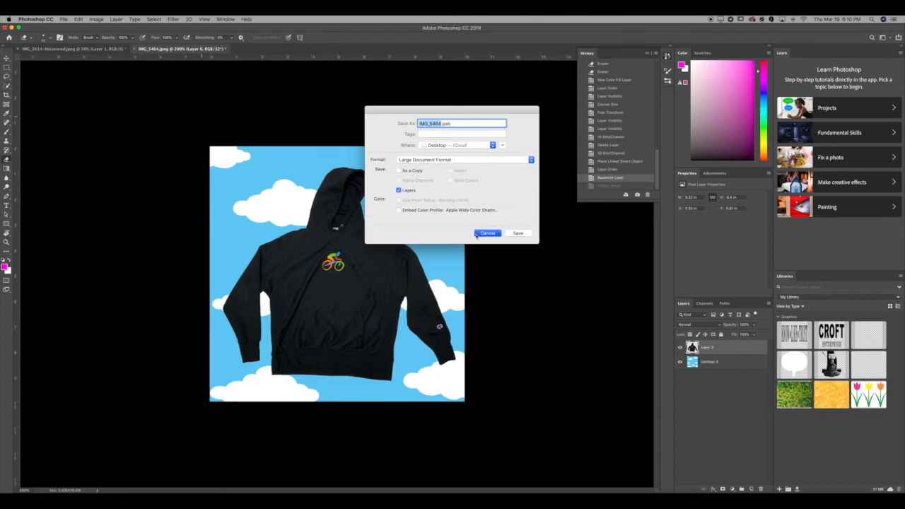